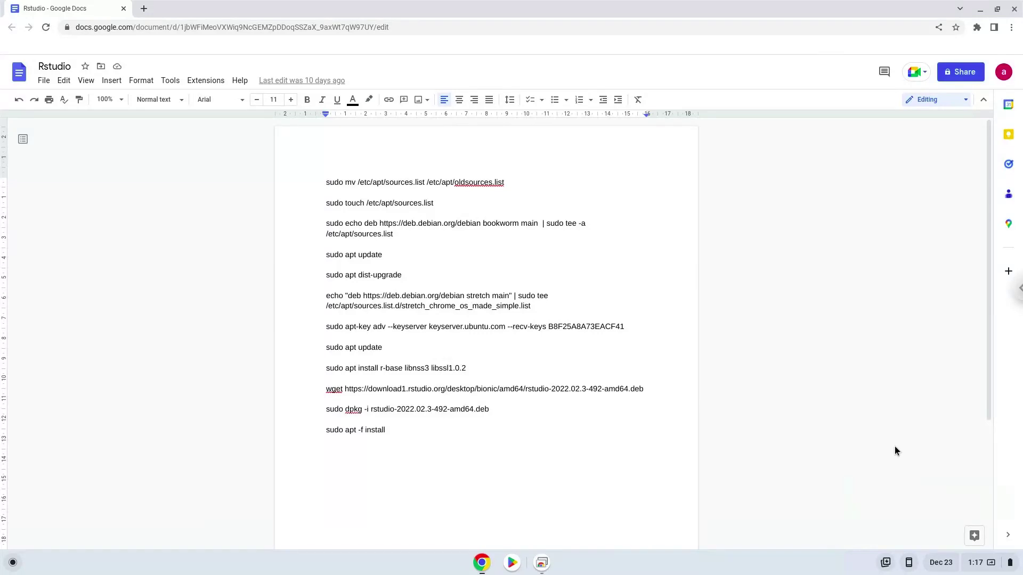
# Install Linux from Settings > Advanced > Developers with the recommended disk size, then close Terminal and Settings.
pyautogui.click(967, 563)
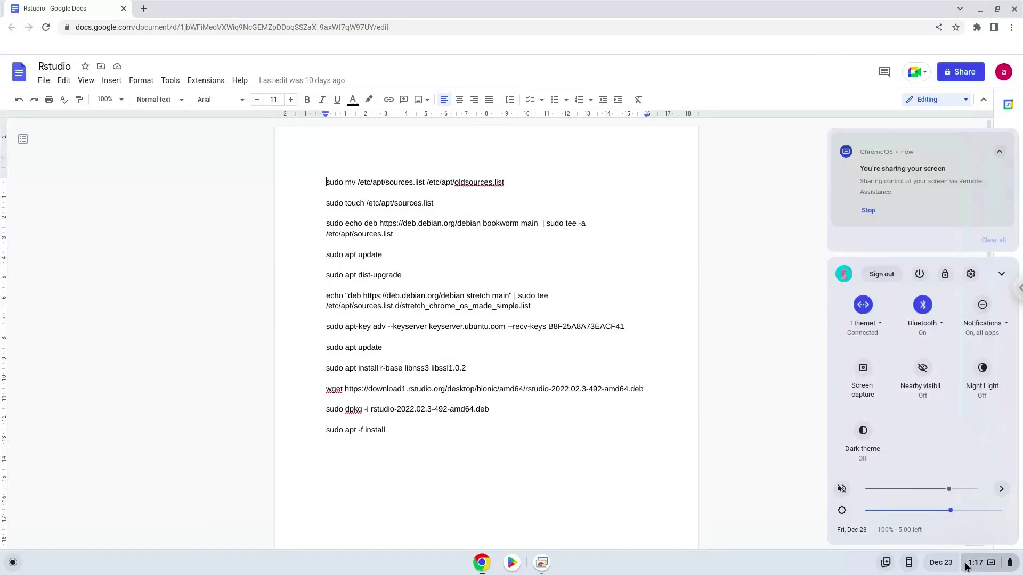
pyautogui.click(972, 273)
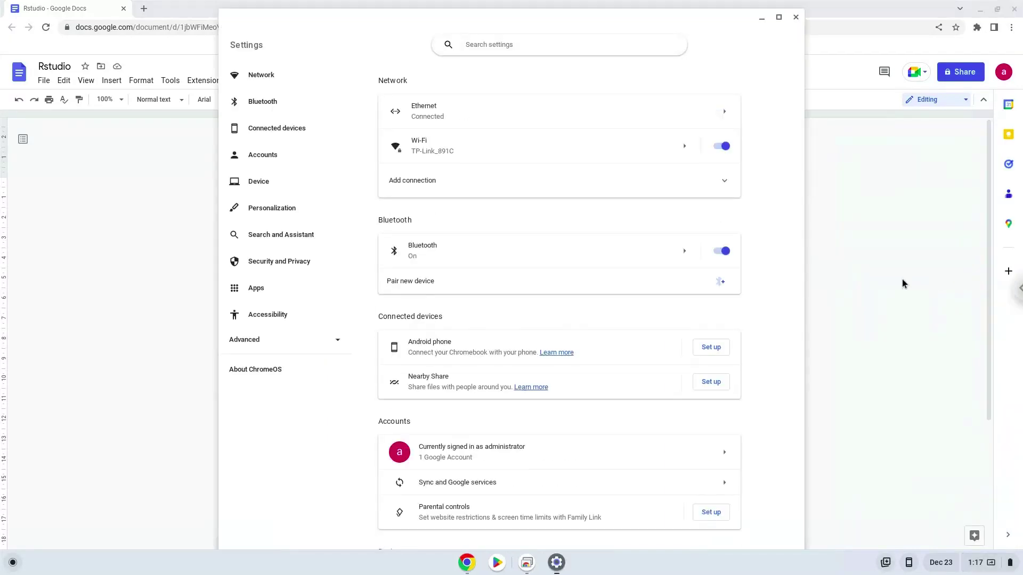
pyautogui.click(283, 340)
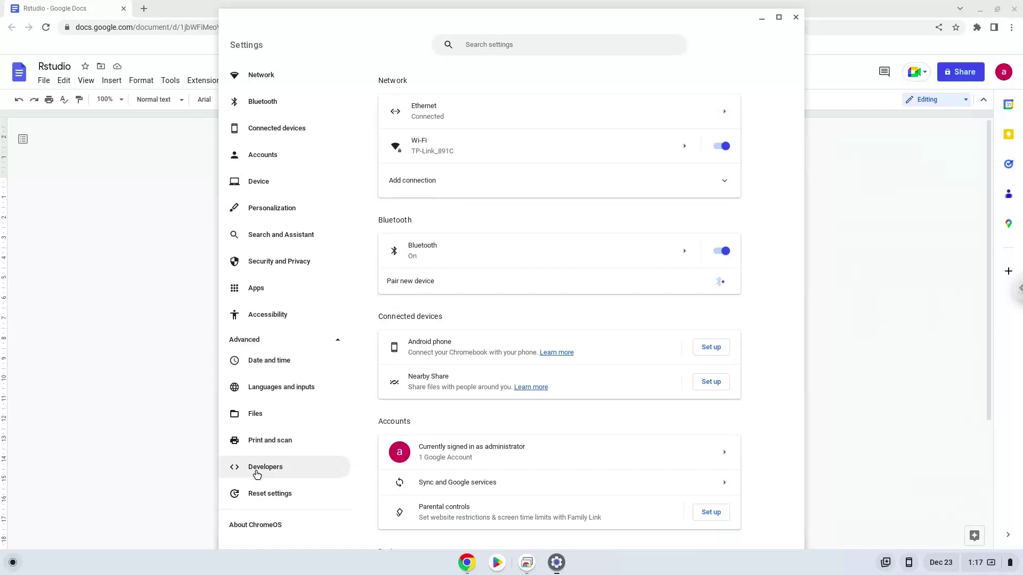
pyautogui.click(257, 472)
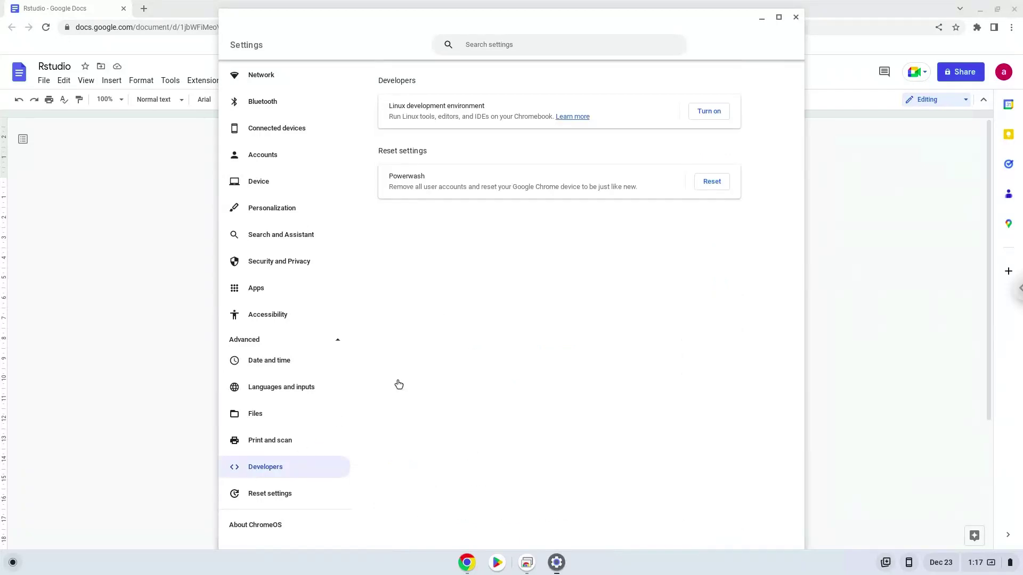
pyautogui.click(718, 111)
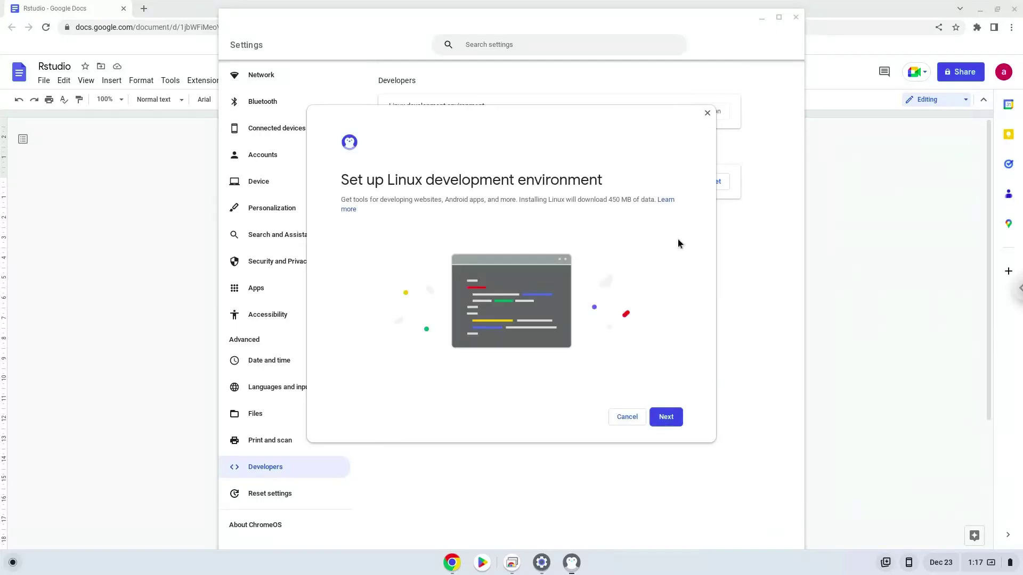
pyautogui.click(665, 418)
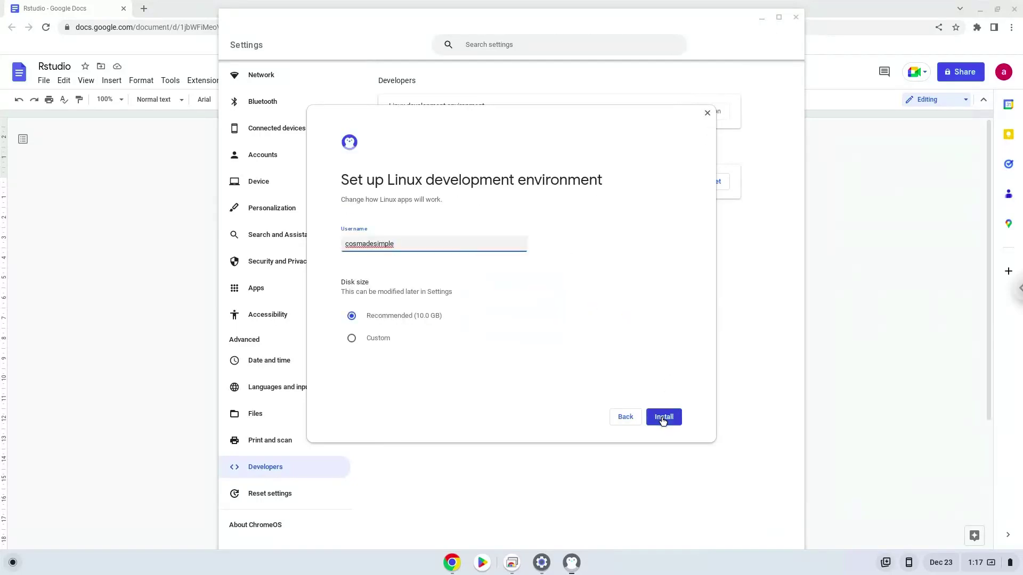
pyautogui.click(663, 418)
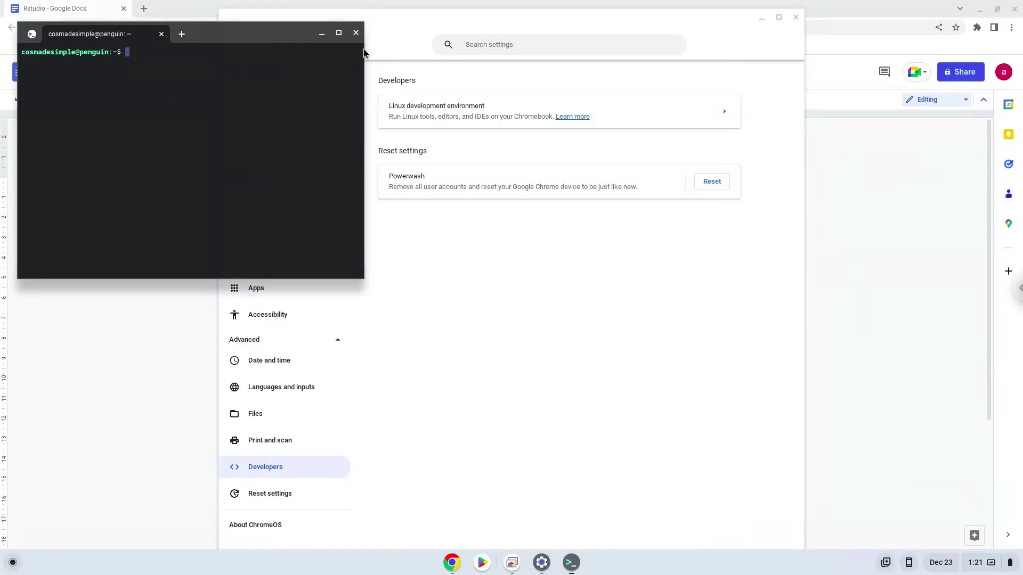
pyautogui.click(354, 33)
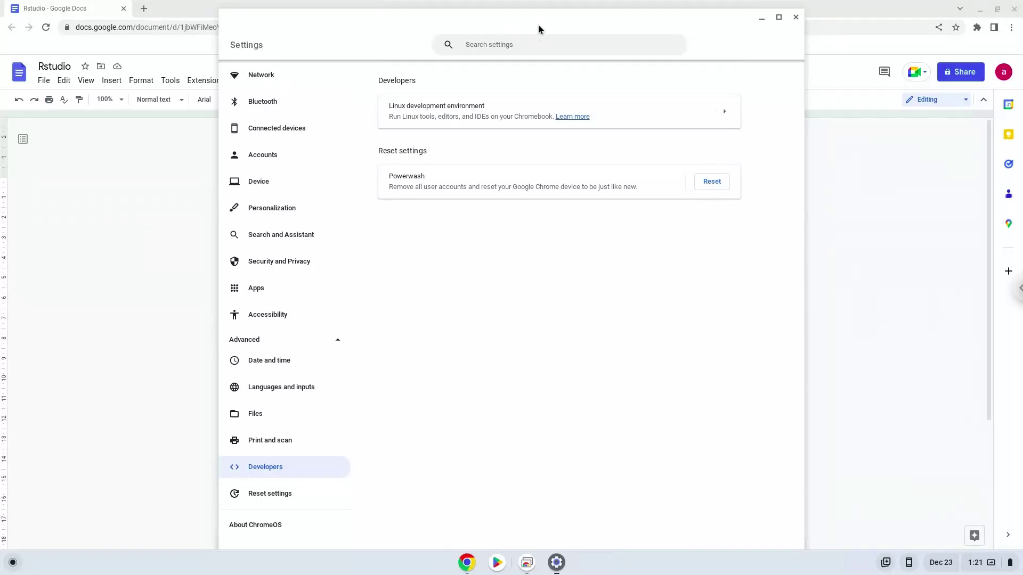
pyautogui.click(796, 19)
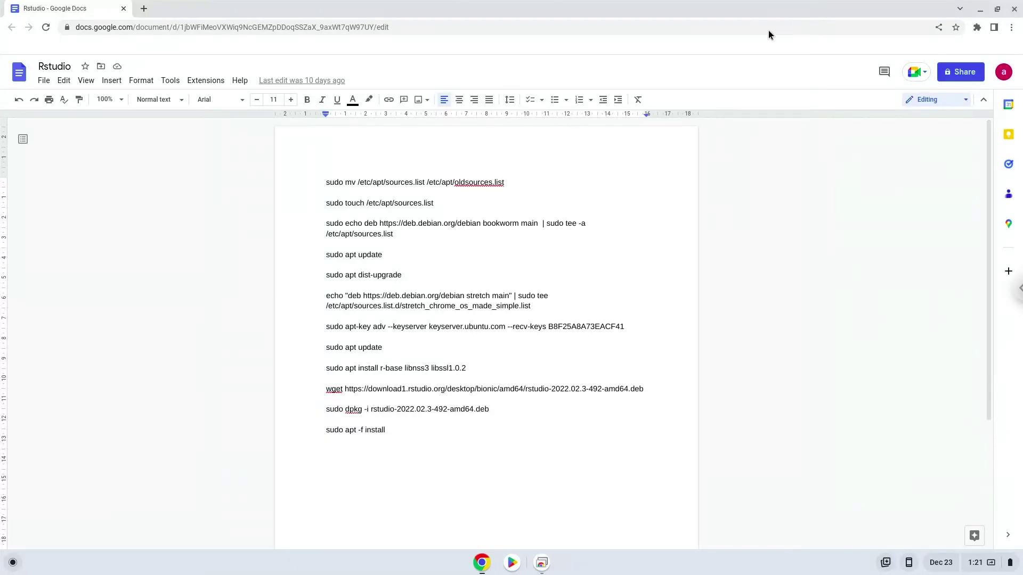
# Copy the 'sudo mv' line that renames sources.list to oldsources.list.
pyautogui.tripleClick(399, 180)
pyautogui.rightClick(399, 180)
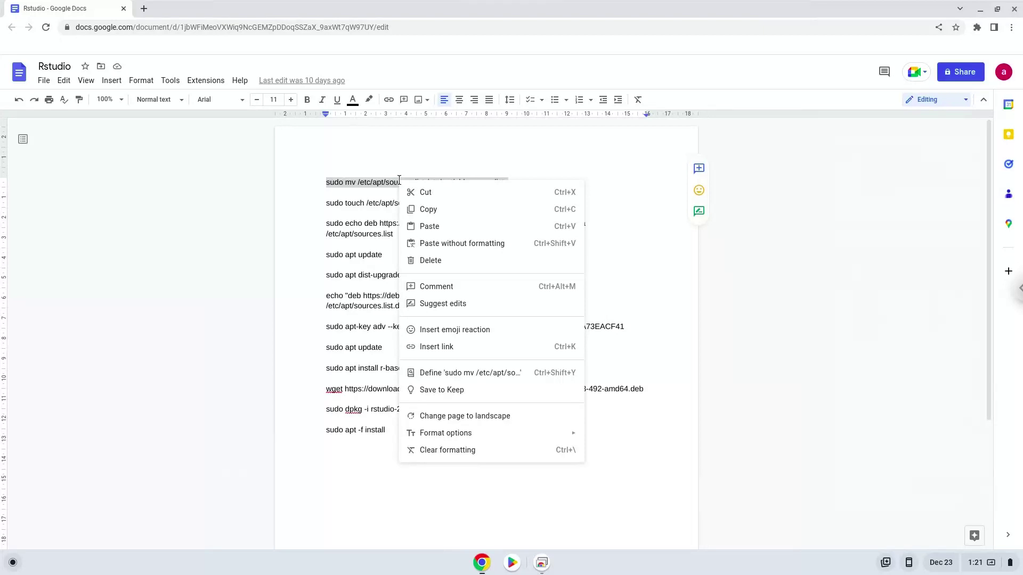
pyautogui.click(428, 209)
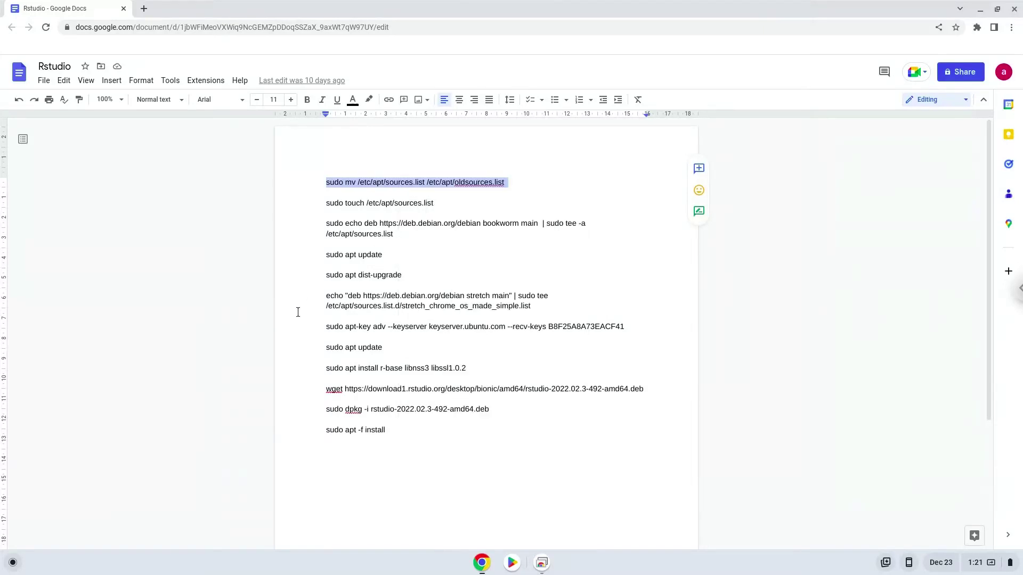
# Launch the penguin Linux Terminal from the launcher and maximize its window.
pyautogui.click(10, 564)
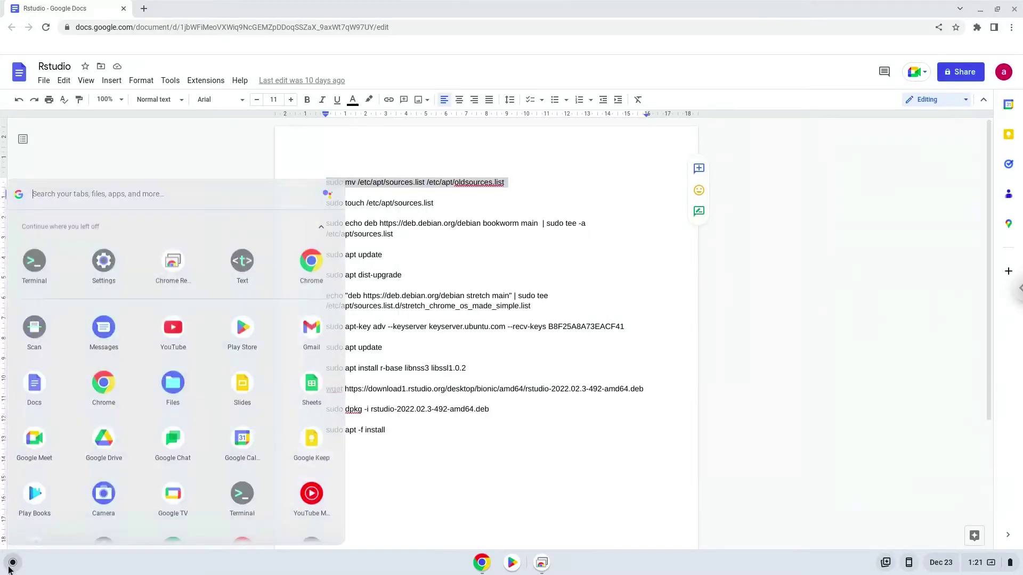
pyautogui.write('t')
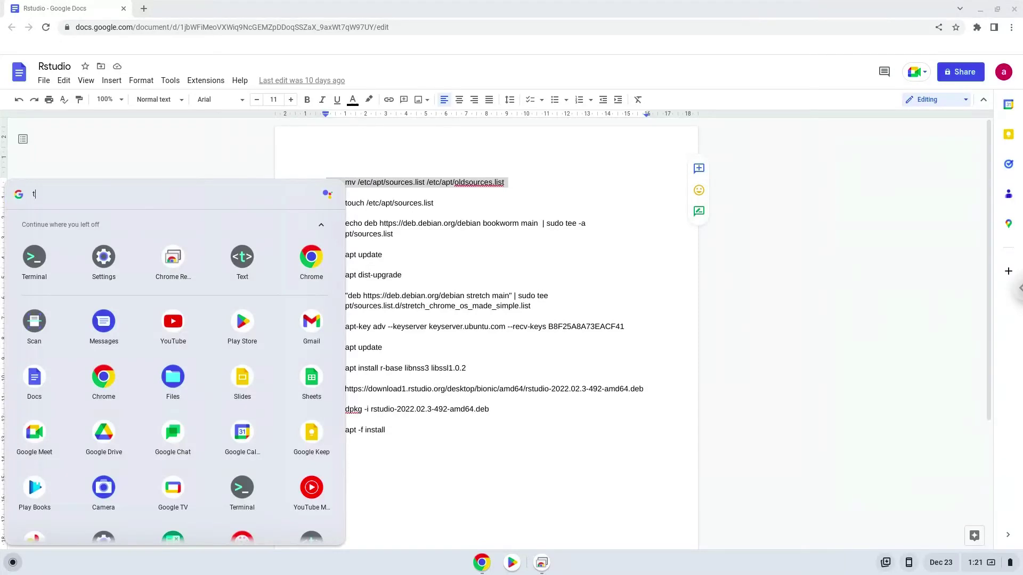
pyautogui.write('er')
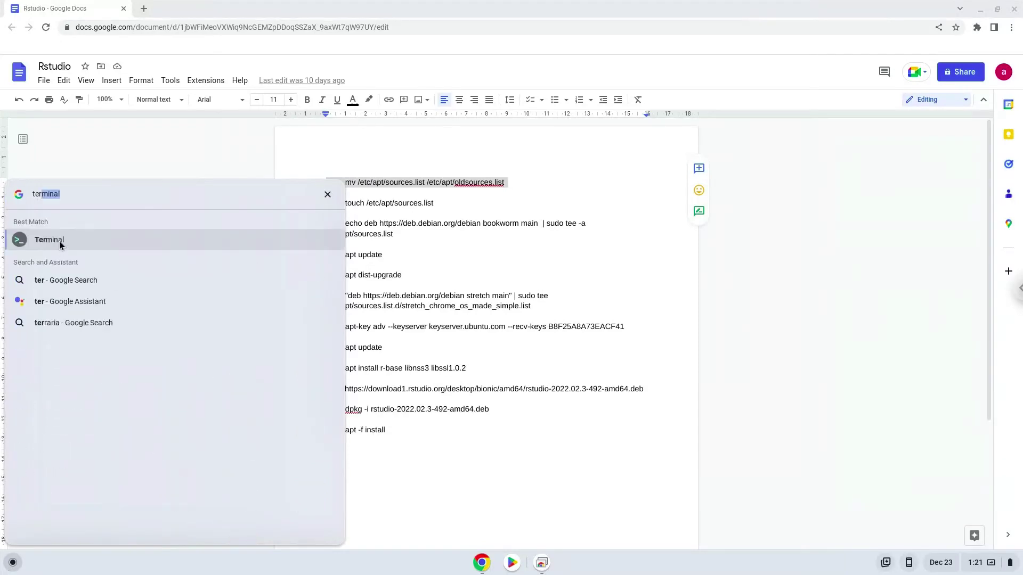
pyautogui.click(60, 241)
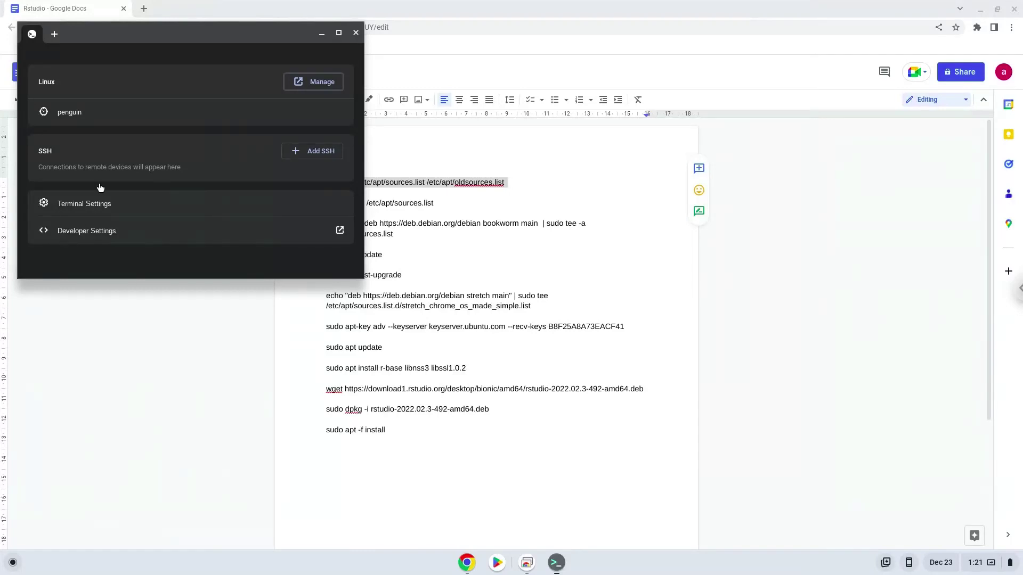
pyautogui.doubleClick(170, 31)
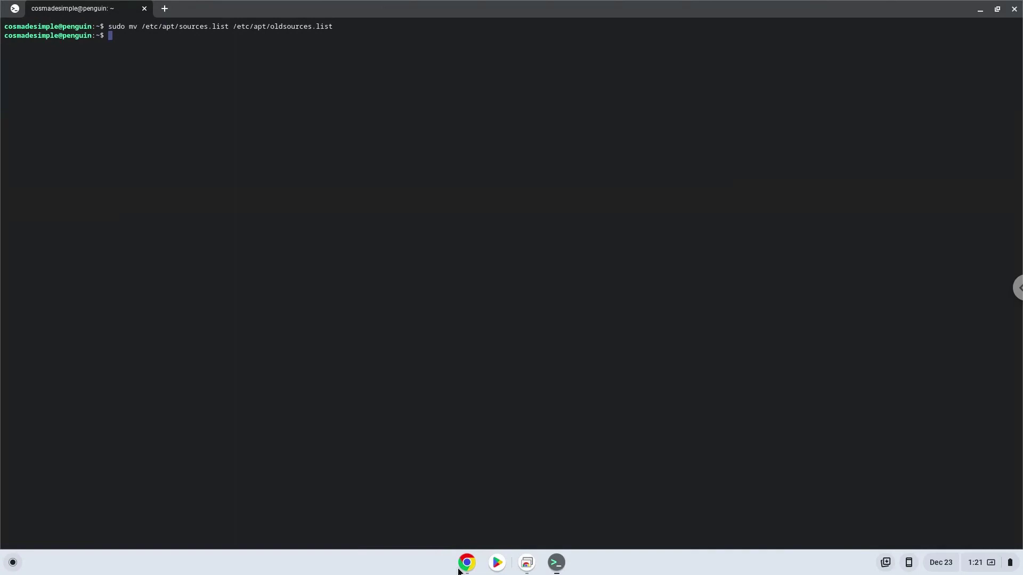
# Create a new sources.list by running the copied sudo touch command.
pyautogui.click(463, 564)
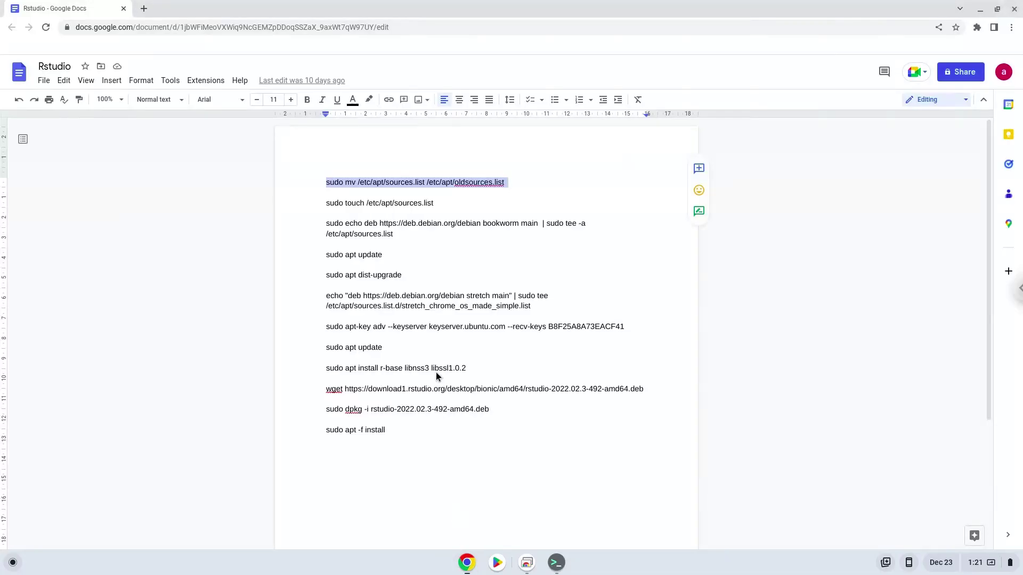
pyautogui.tripleClick(385, 202)
pyautogui.rightClick(385, 202)
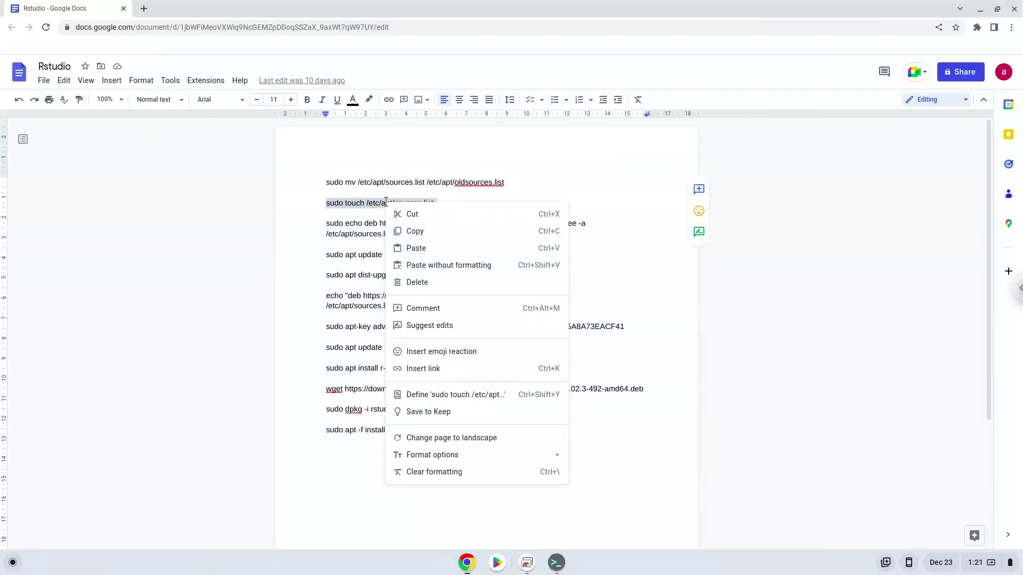
pyautogui.click(412, 232)
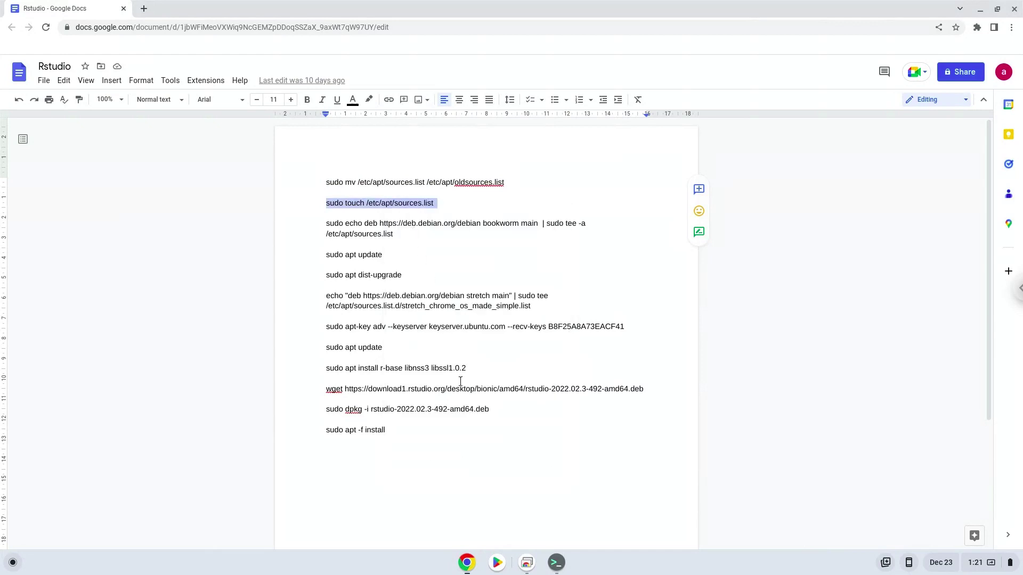
pyautogui.click(555, 562)
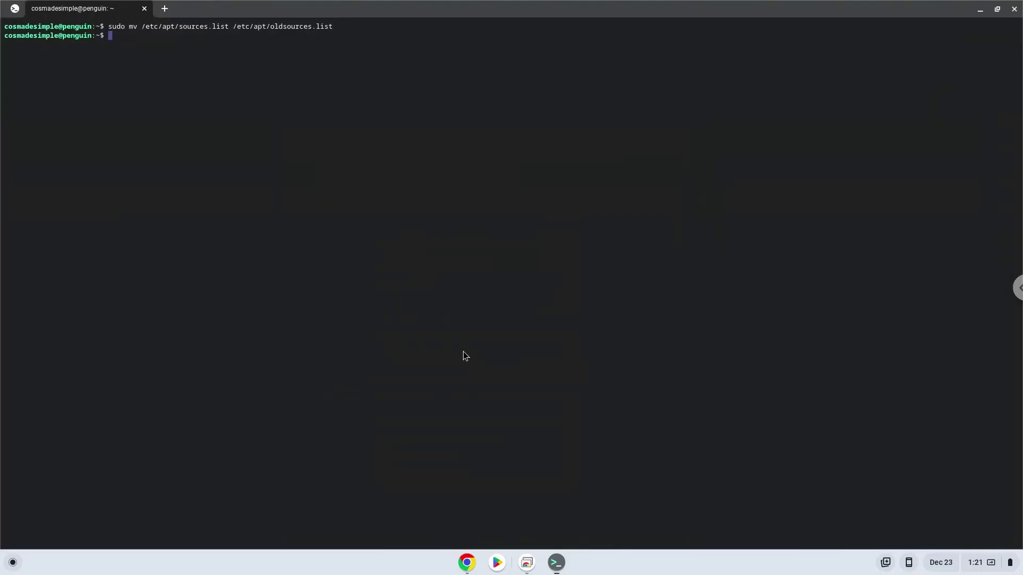
pyautogui.rightClick(376, 137)
pyautogui.press('Return')
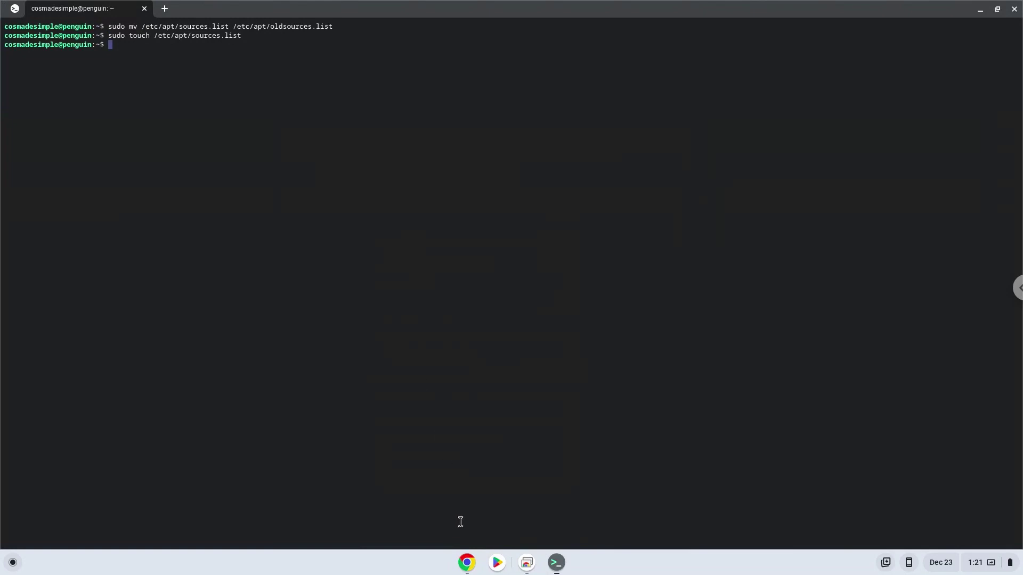
# Add the Debian bookworm repository line with the copied sudo echo deb command.
pyautogui.click(468, 562)
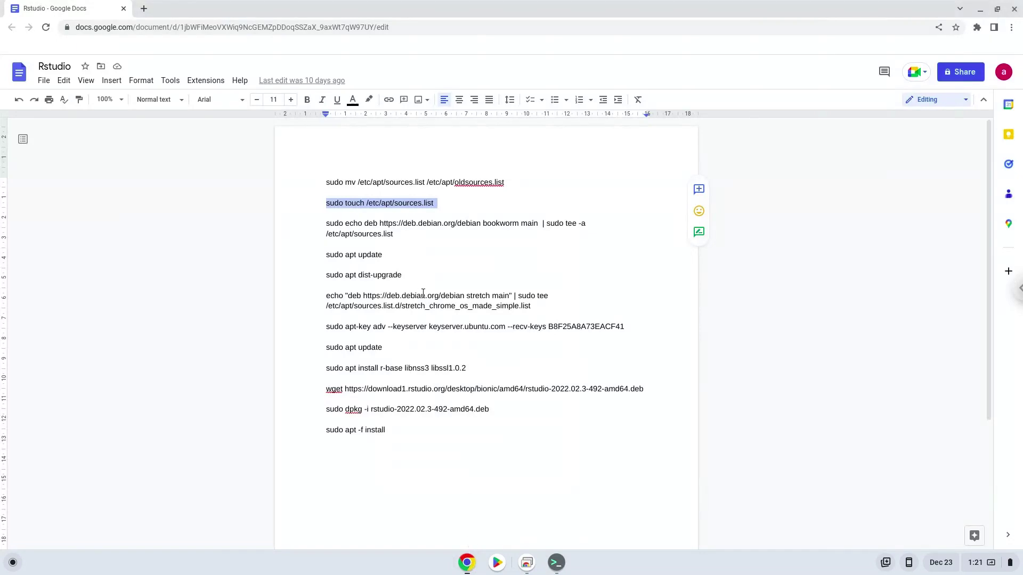
pyautogui.tripleClick(414, 222)
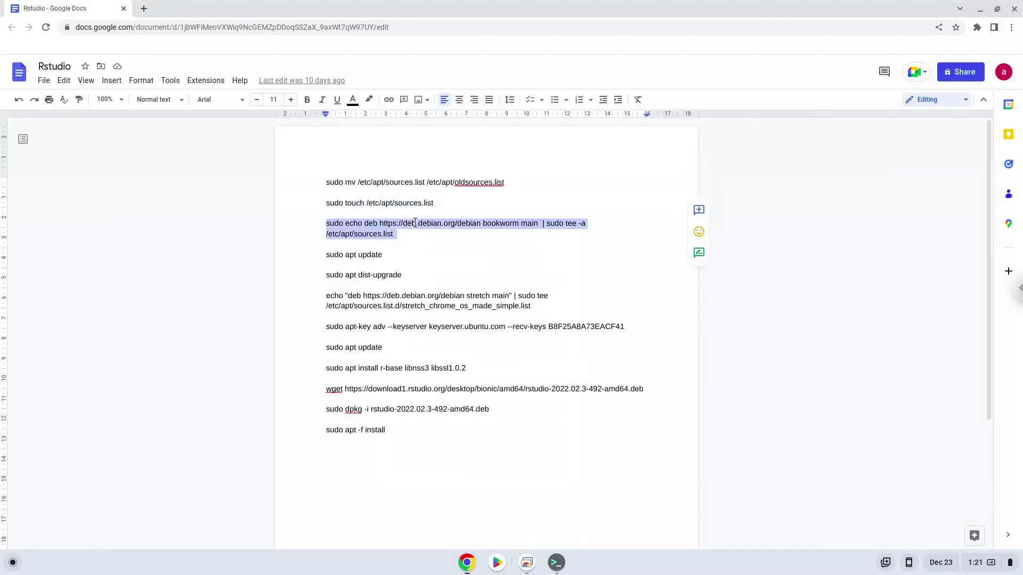
pyautogui.rightClick(415, 223)
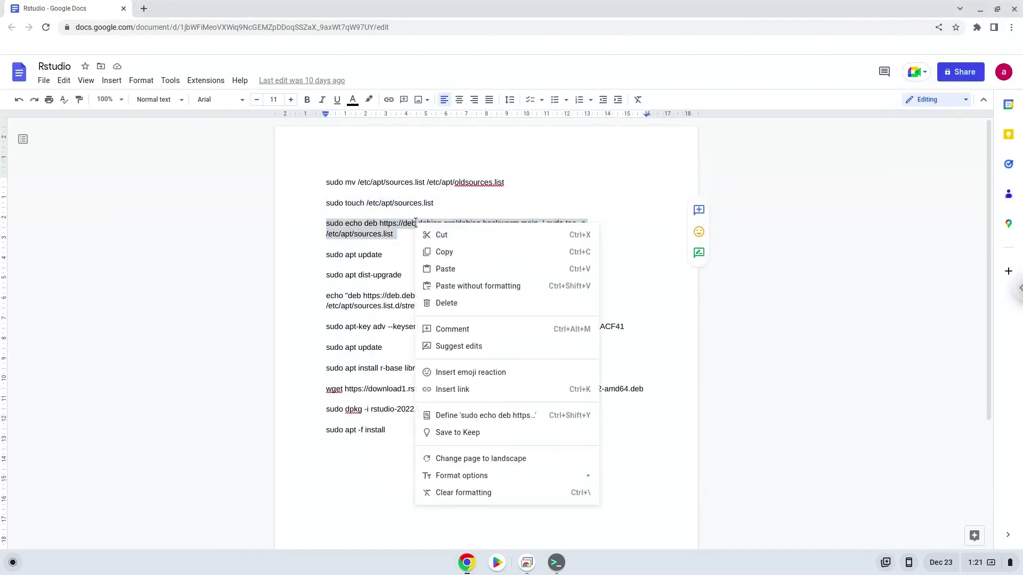
pyautogui.click(440, 251)
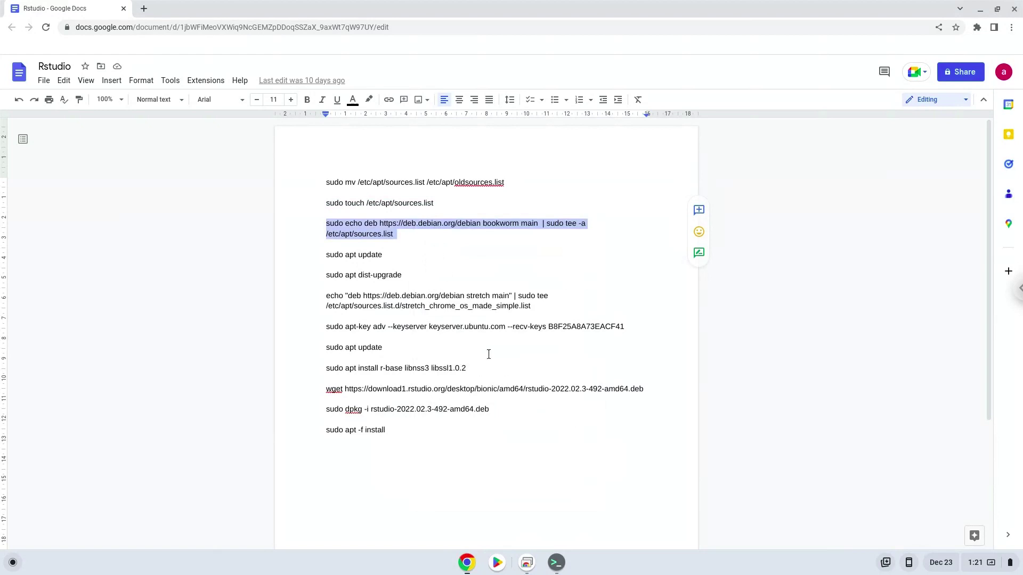
pyautogui.click(553, 569)
pyautogui.rightClick(370, 205)
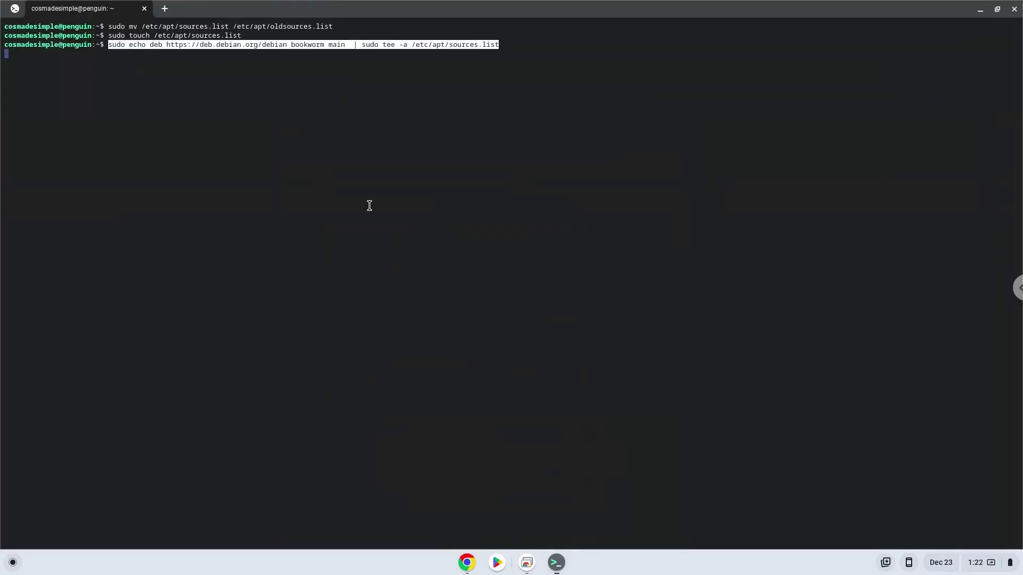
pyautogui.press('Return')
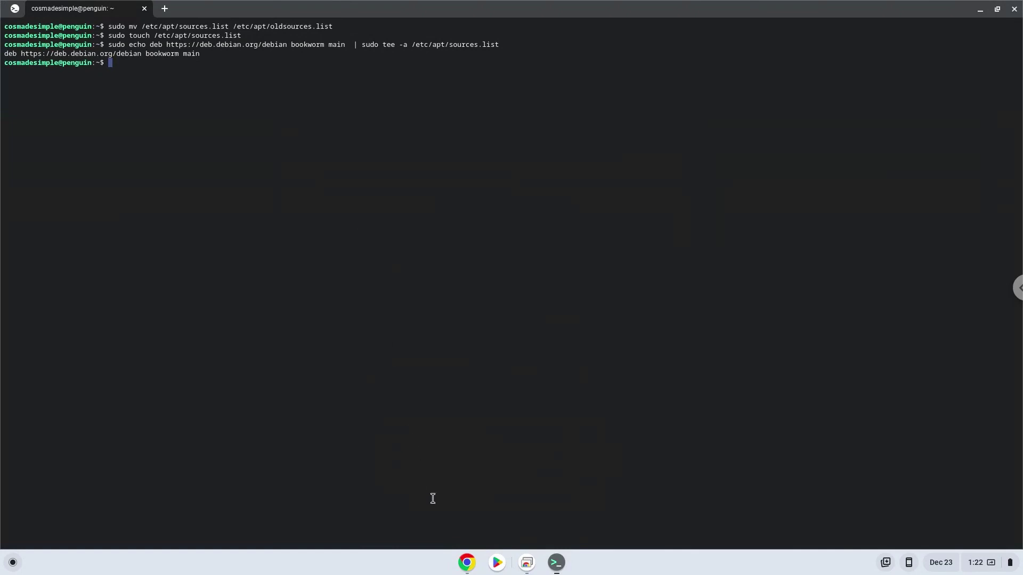
# Copy 'sudo apt update' from the document and paste it at the terminal prompt.
pyautogui.click(466, 562)
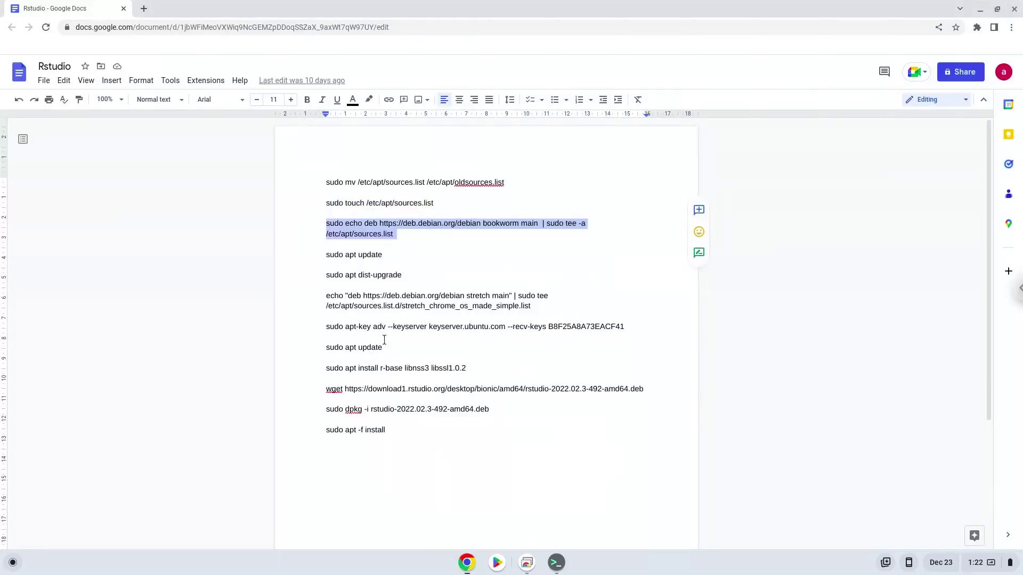
pyautogui.tripleClick(351, 254)
pyautogui.rightClick(352, 254)
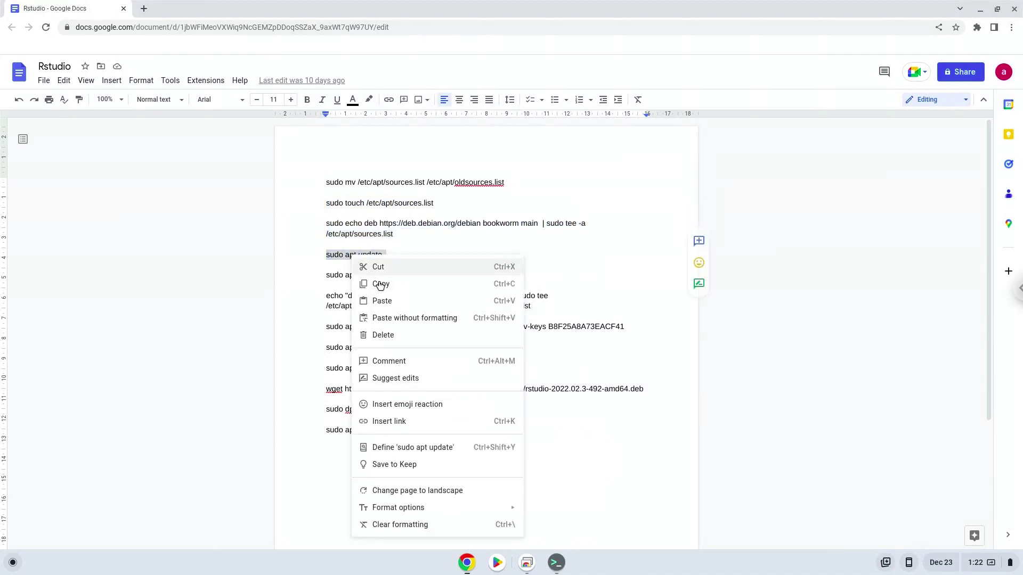
pyautogui.click(379, 283)
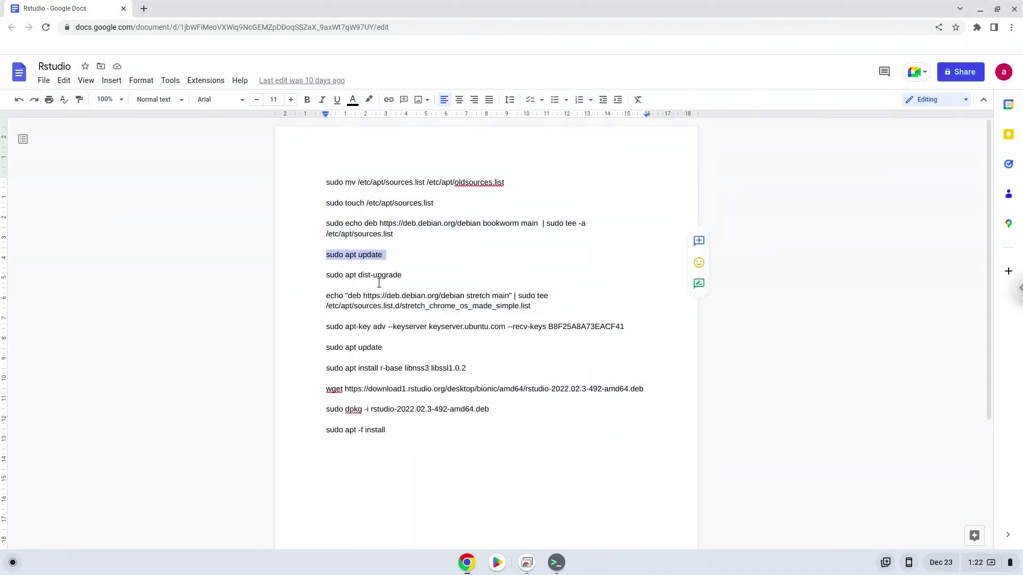
pyautogui.click(557, 562)
pyautogui.rightClick(421, 246)
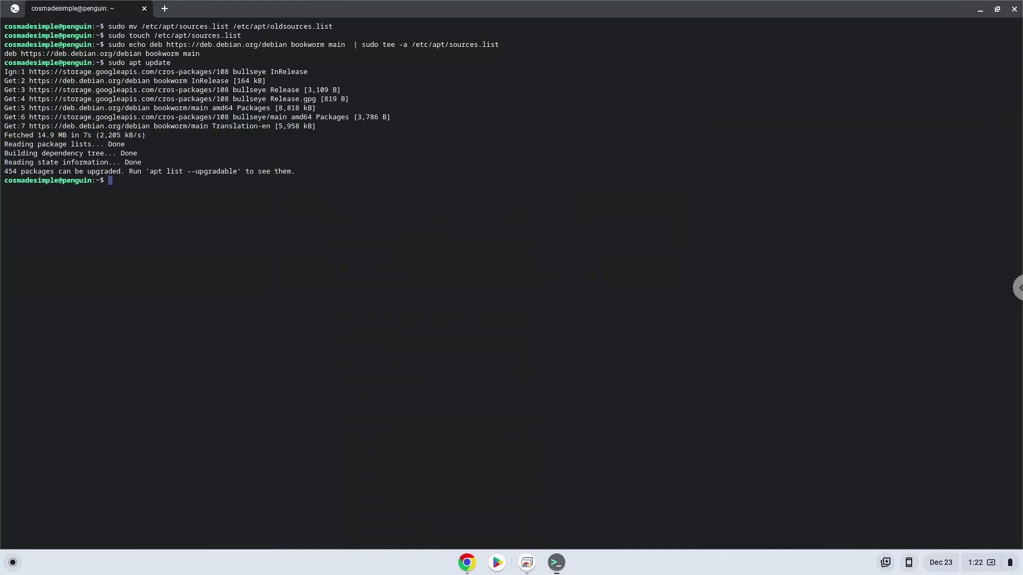
# Run the copied 'sudo apt dist-upgrade' in the terminal and confirm the upgrade.
pyautogui.click(466, 564)
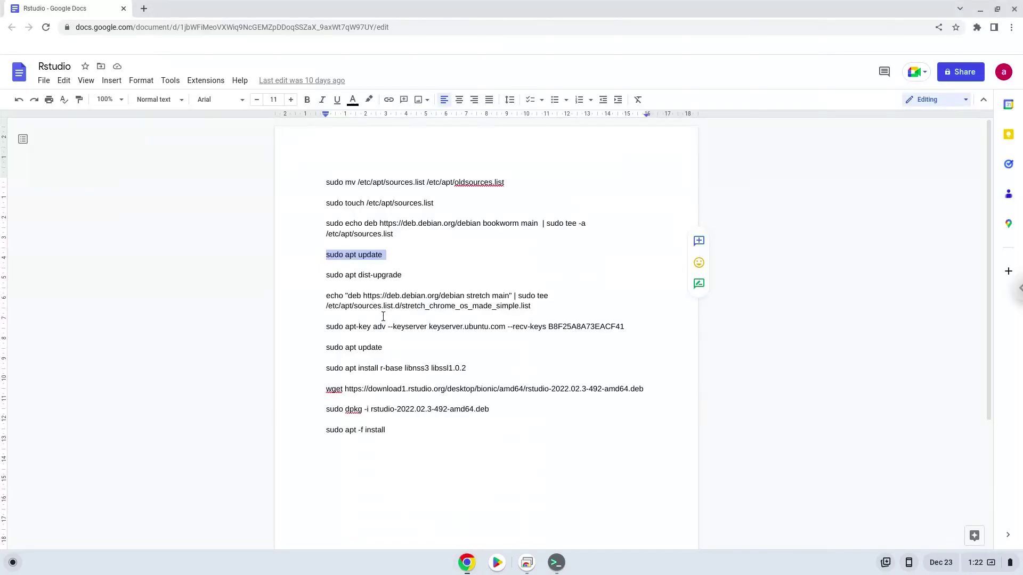
pyautogui.tripleClick(366, 276)
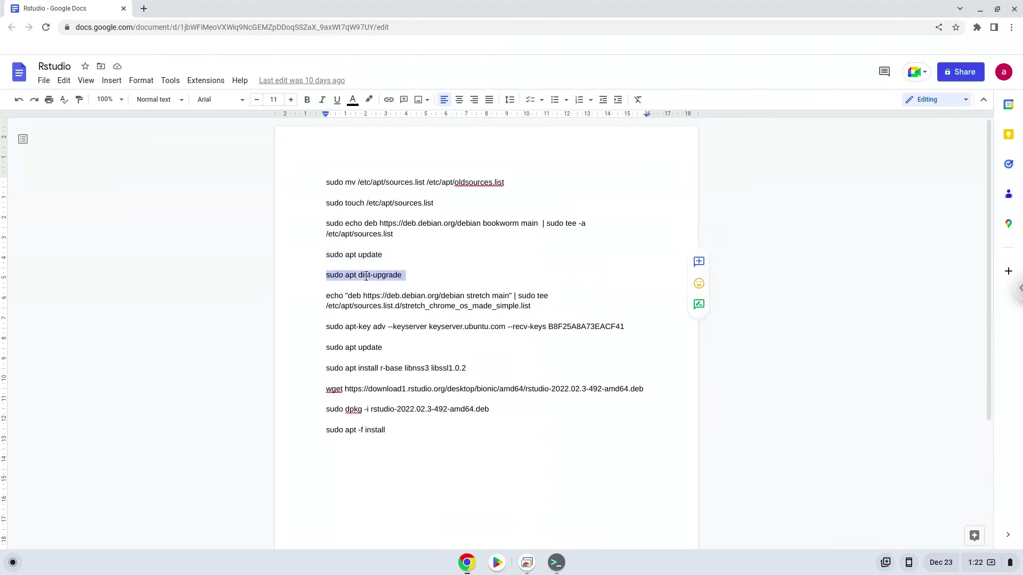
pyautogui.rightClick(366, 275)
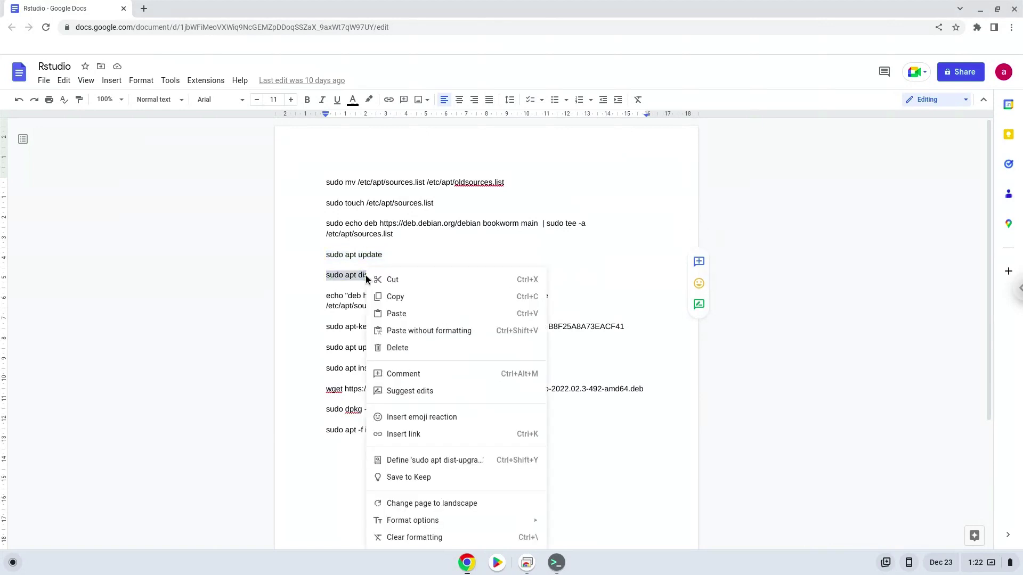
pyautogui.click(390, 296)
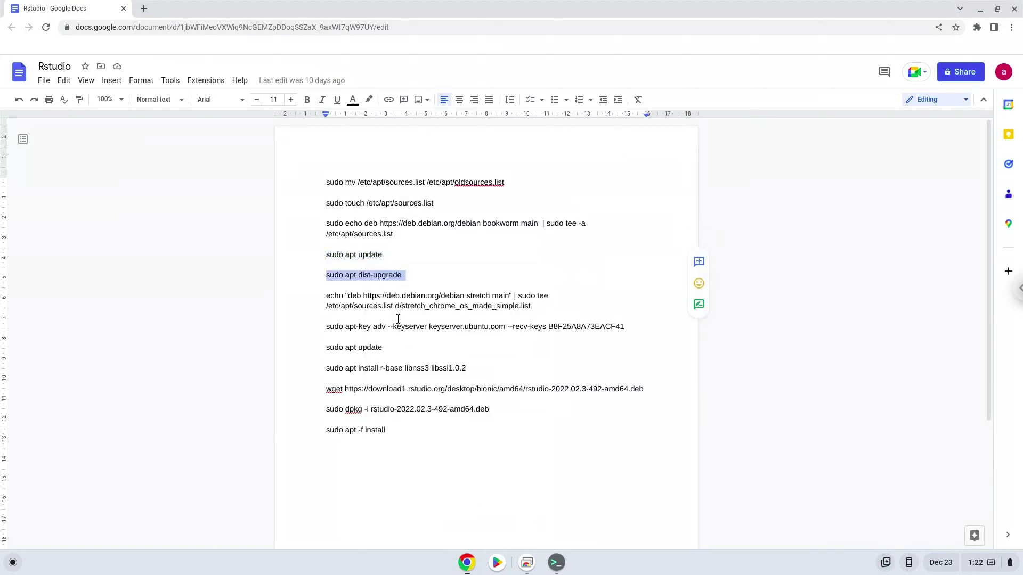
pyautogui.click(556, 562)
pyautogui.hotkey('ctrl', 'shift', 'v')
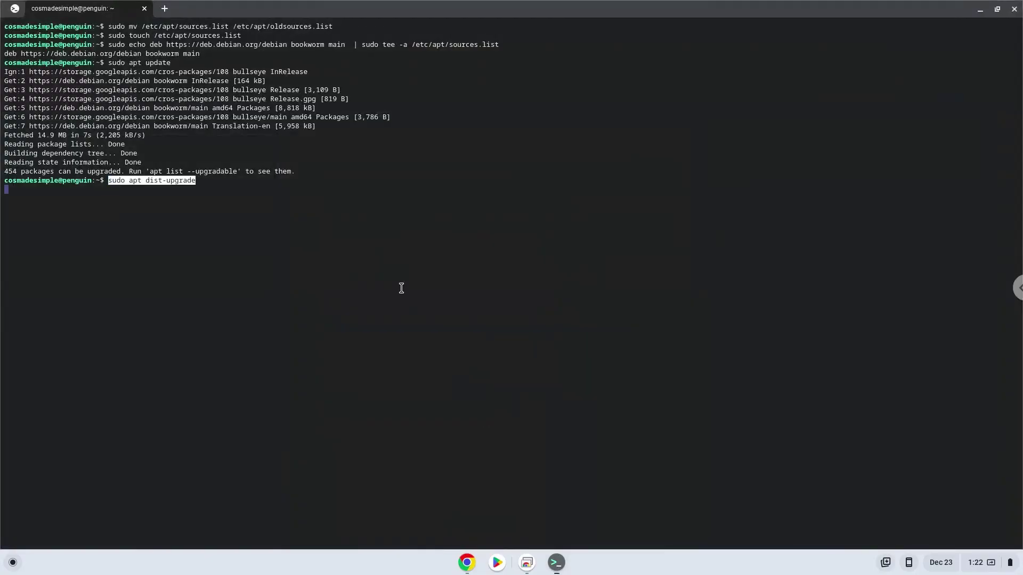
pyautogui.press('Return')
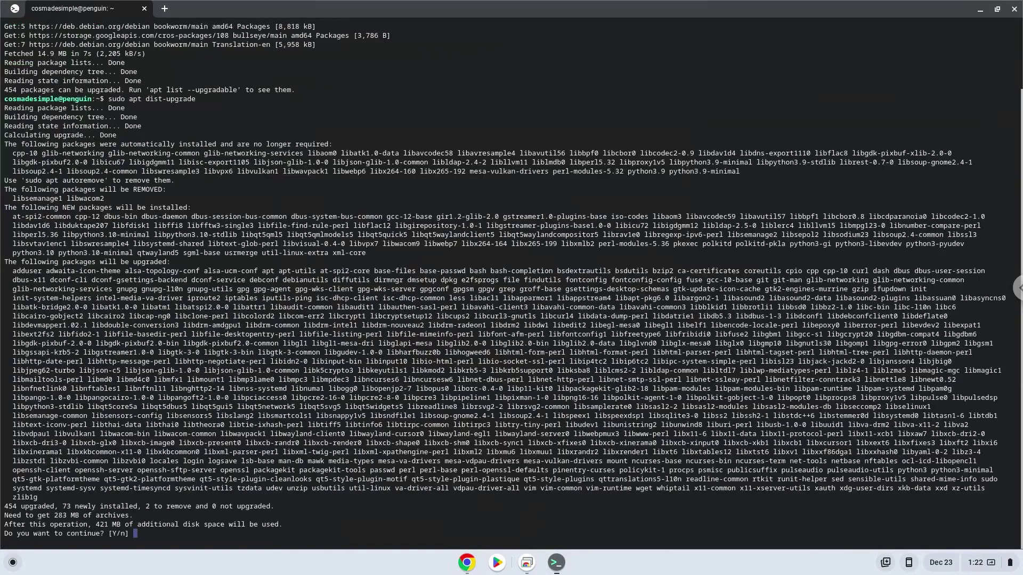
pyautogui.write('y')
pyautogui.press('Return')
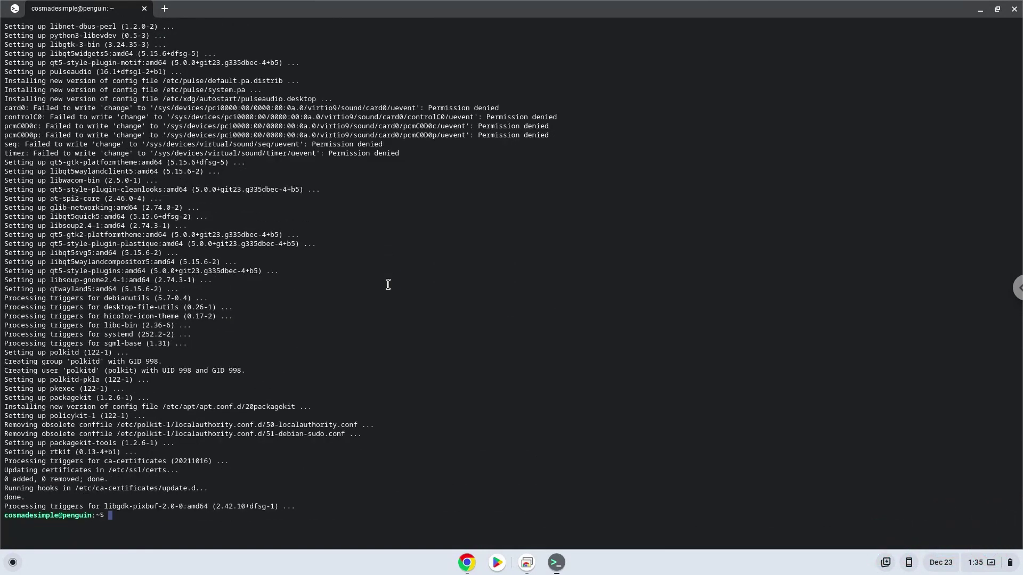
# Paste the echo 'deb … stretch main' source command into the terminal.
pyautogui.click(465, 565)
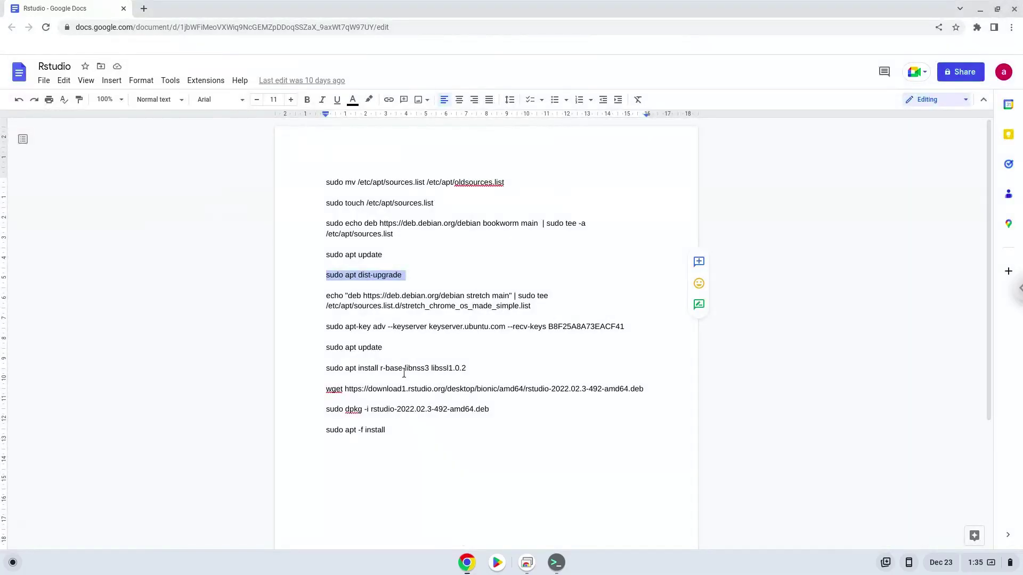
pyautogui.tripleClick(386, 296)
pyautogui.rightClick(386, 296)
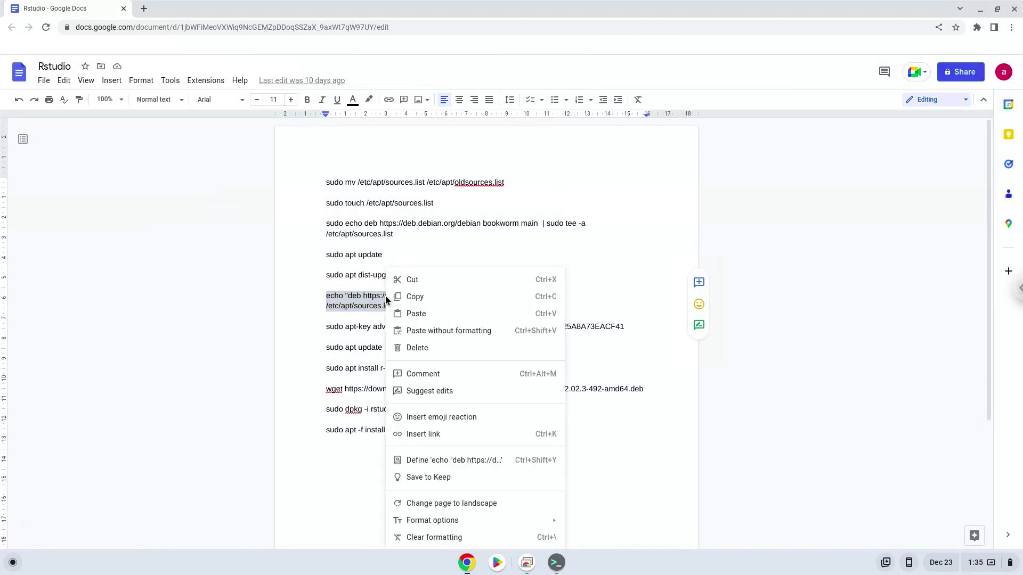
pyautogui.click(415, 300)
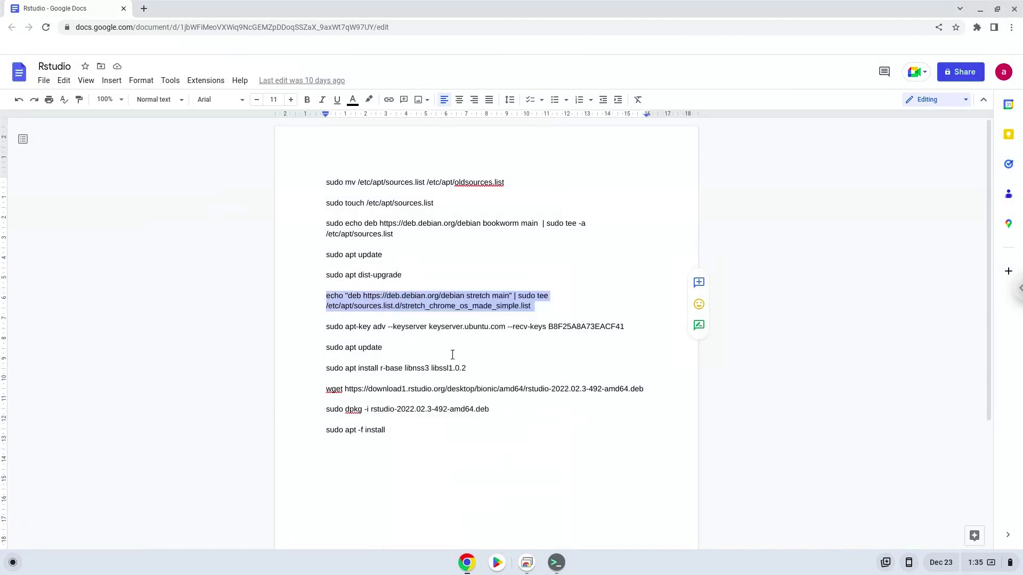
pyautogui.click(556, 564)
pyautogui.hotkey('ctrl', 'shift', 'v')
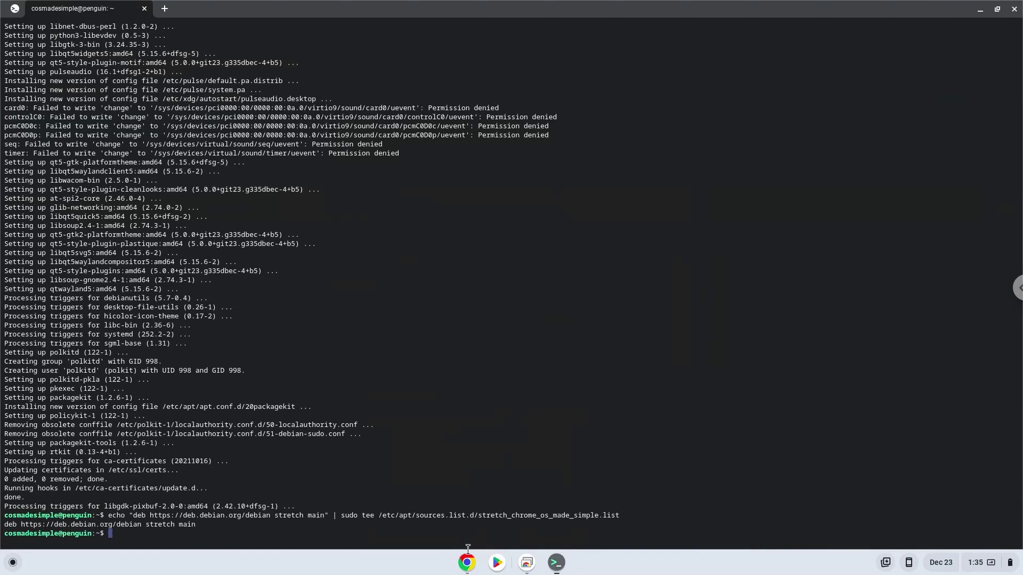
# Import the RStudio signing key with the copied sudo apt-key adv command.
pyautogui.click(467, 563)
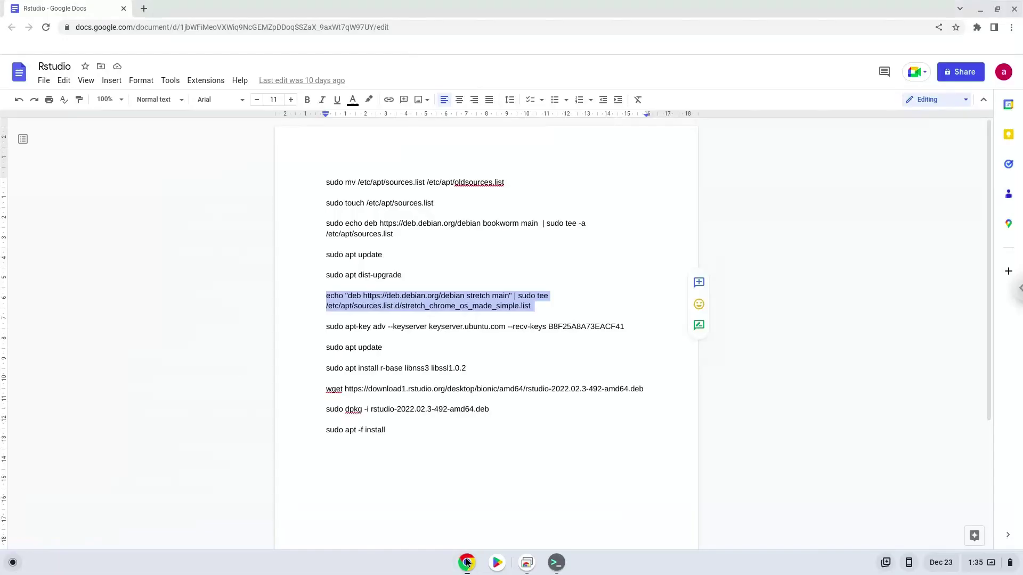
pyautogui.tripleClick(428, 326)
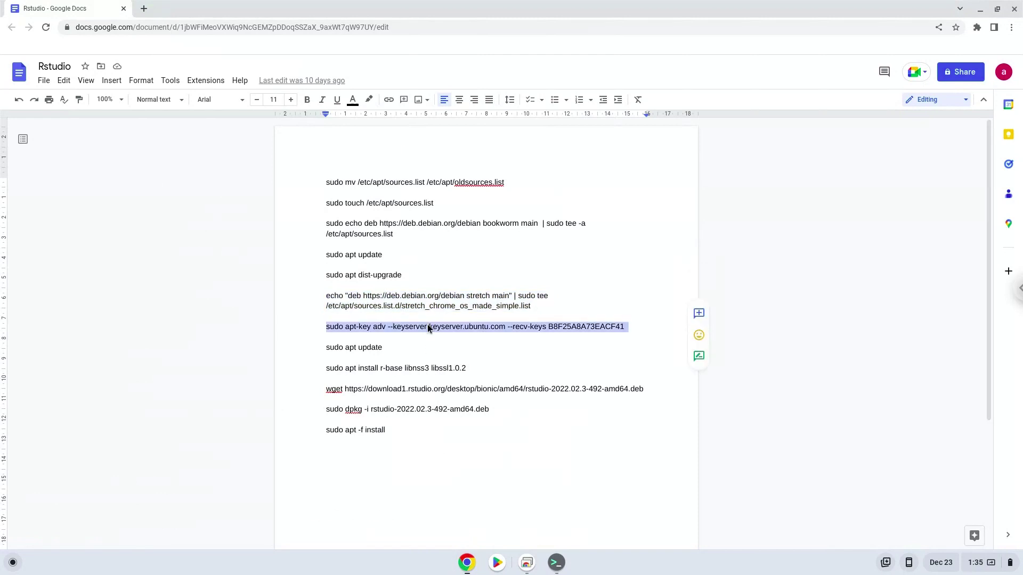
pyautogui.rightClick(428, 327)
pyautogui.click(473, 297)
pyautogui.hotkey('alt', 'Tab')
pyautogui.hotkey('ctrl', 'shift', 'v')
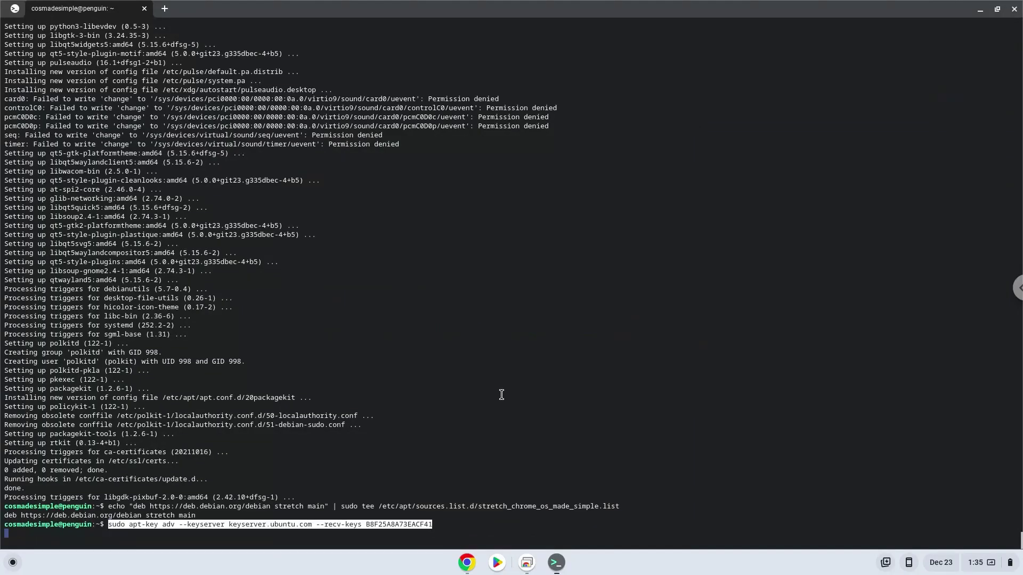
pyautogui.press('Return')
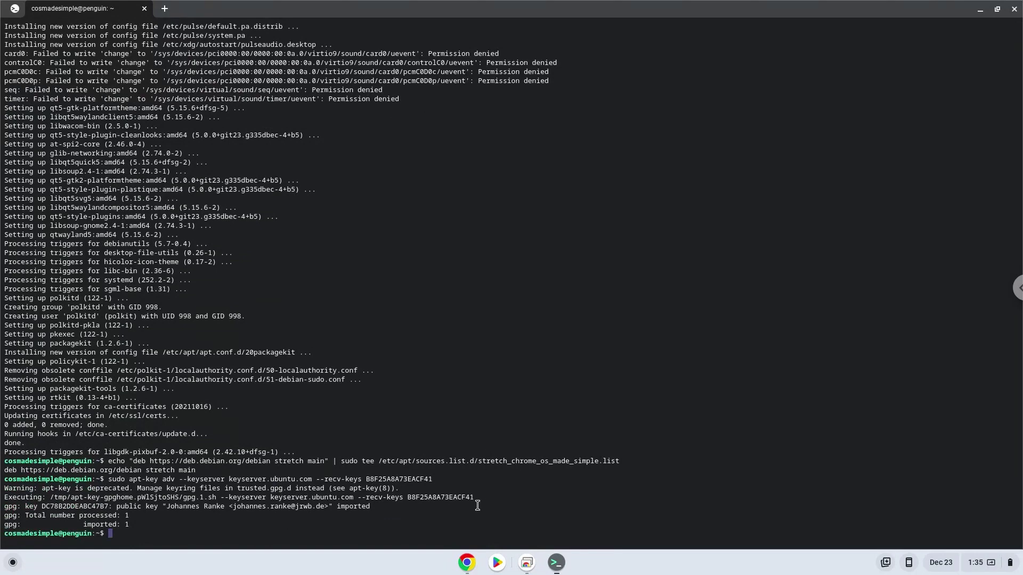
# Copy the second 'sudo apt update' line and paste it into the terminal.
pyautogui.click(467, 563)
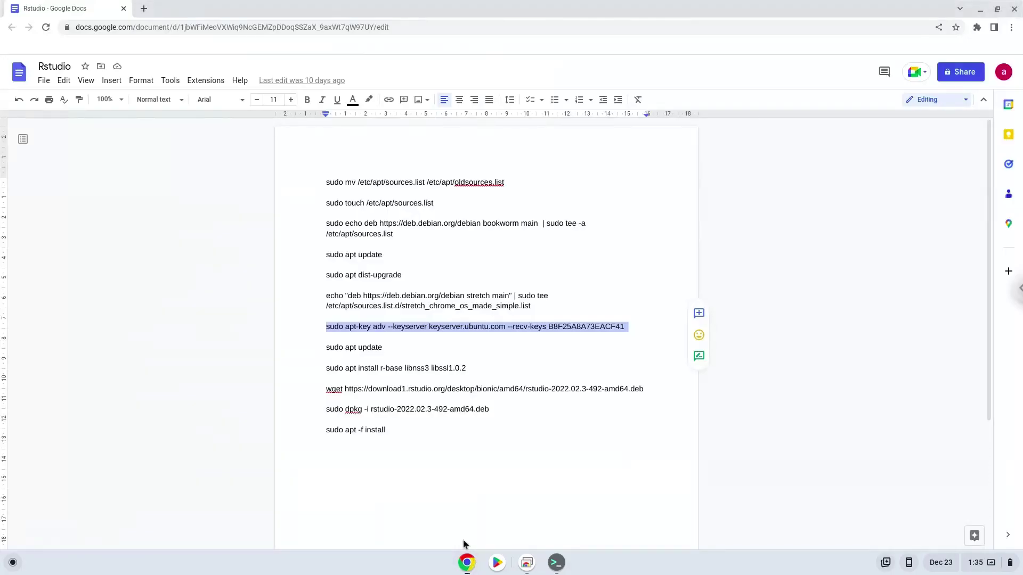
pyautogui.tripleClick(376, 347)
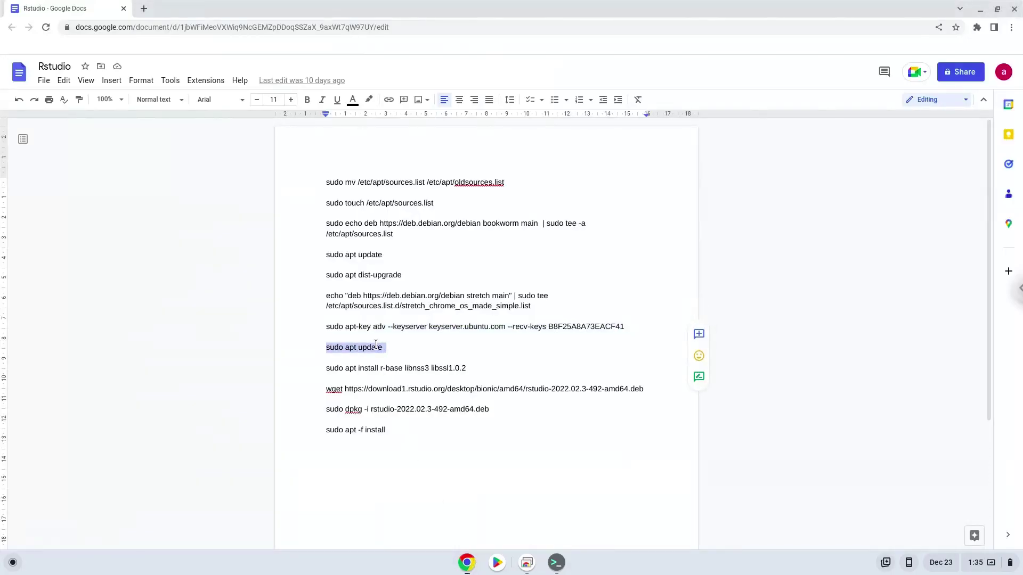
pyautogui.rightClick(376, 345)
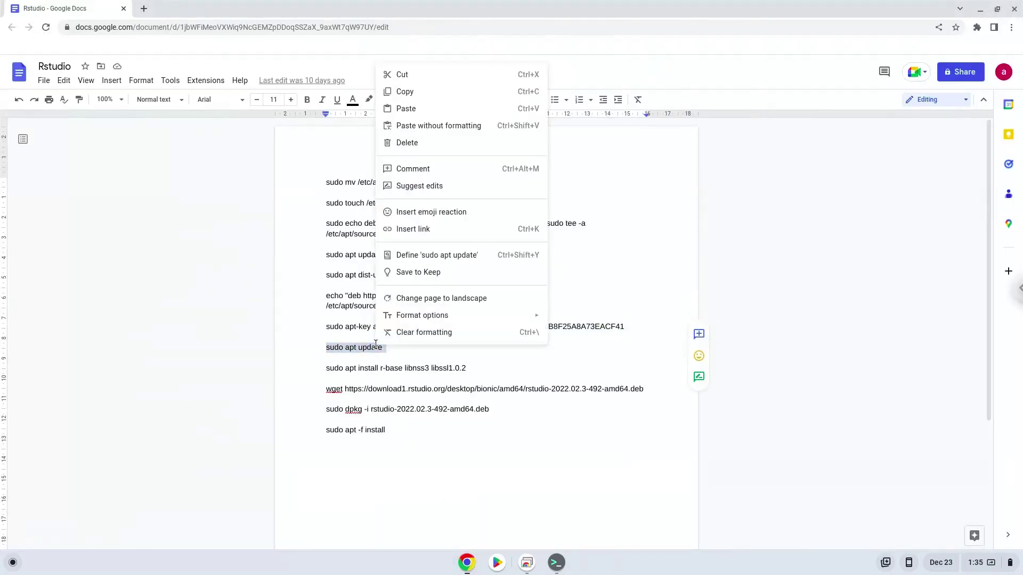
pyautogui.click(459, 94)
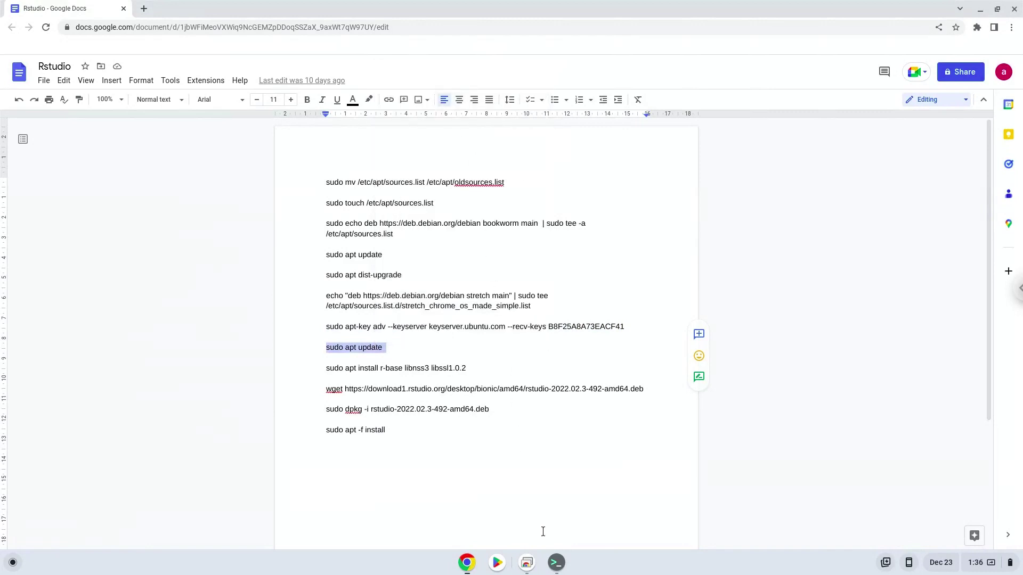
pyautogui.click(553, 563)
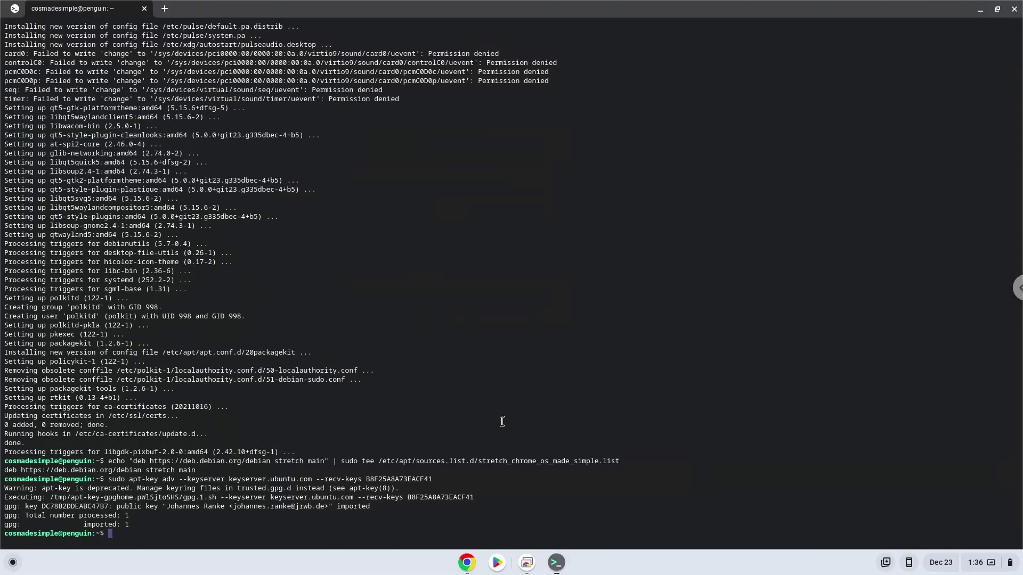
pyautogui.hotkey('ctrl', 'shift', 'v')
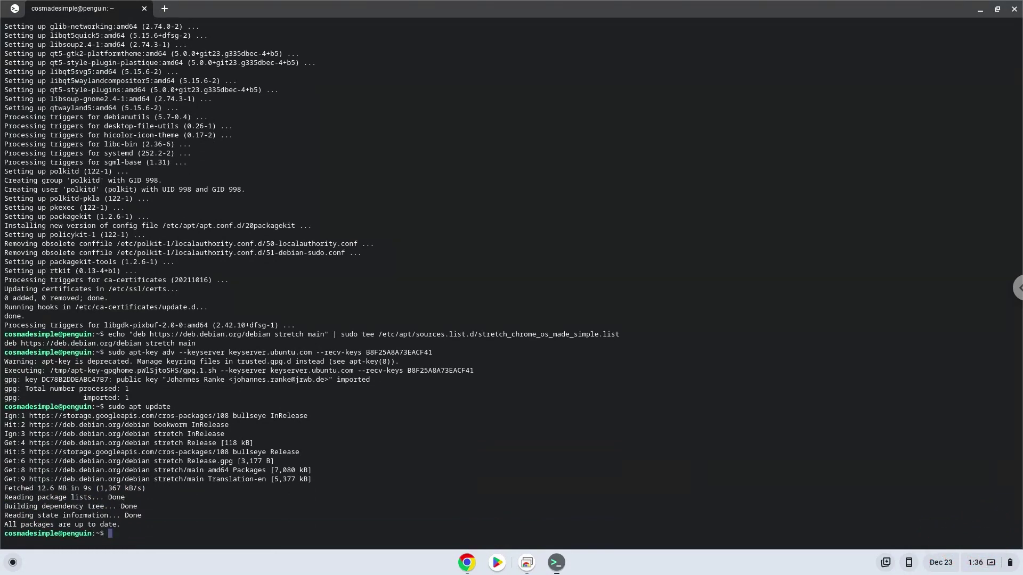
# Run the copied apt install line for r-base, libnss3 and libssl1.0.2, confirming with Y.
pyautogui.click(466, 563)
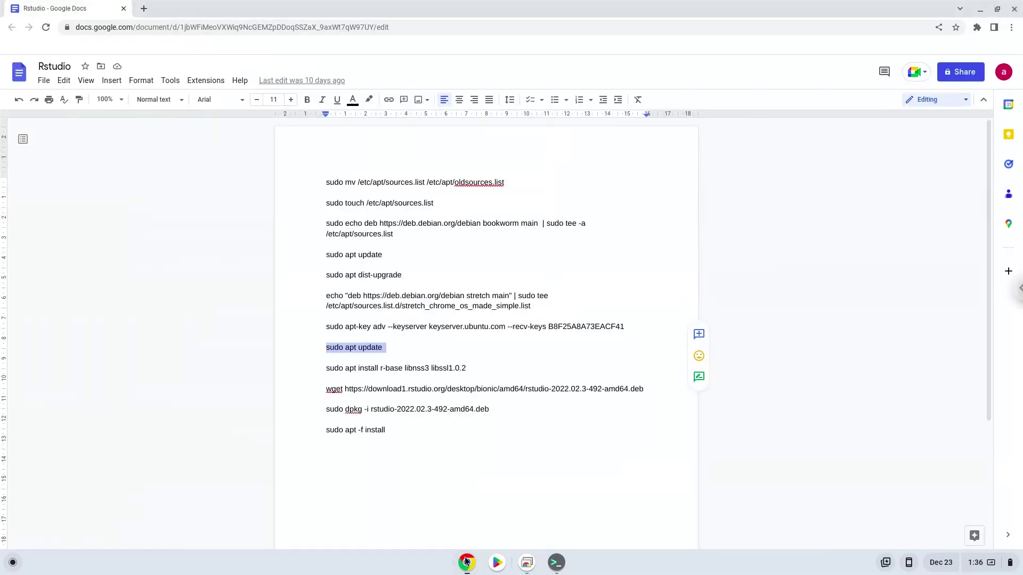
pyautogui.tripleClick(432, 367)
pyautogui.rightClick(432, 368)
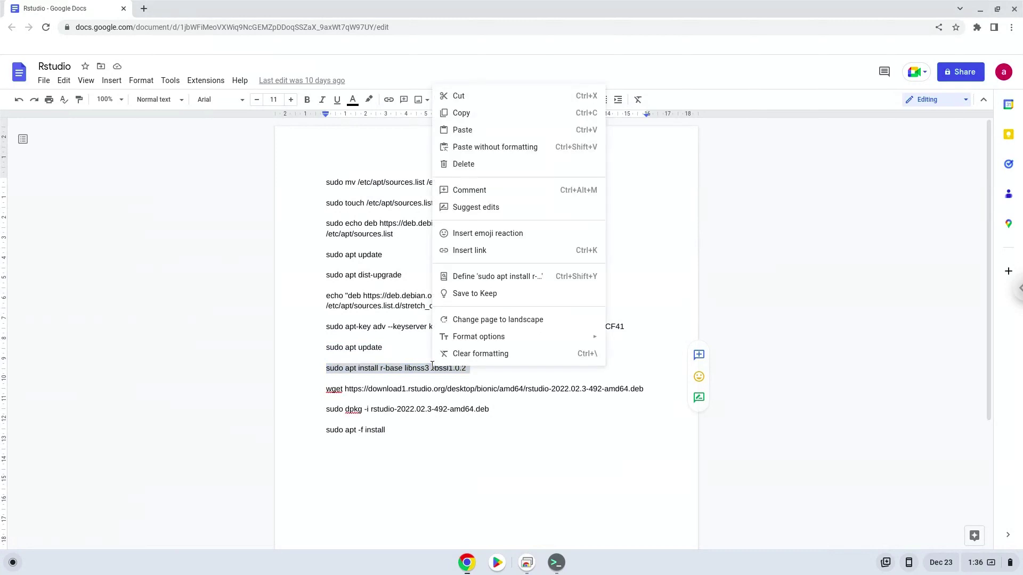
pyautogui.click(499, 121)
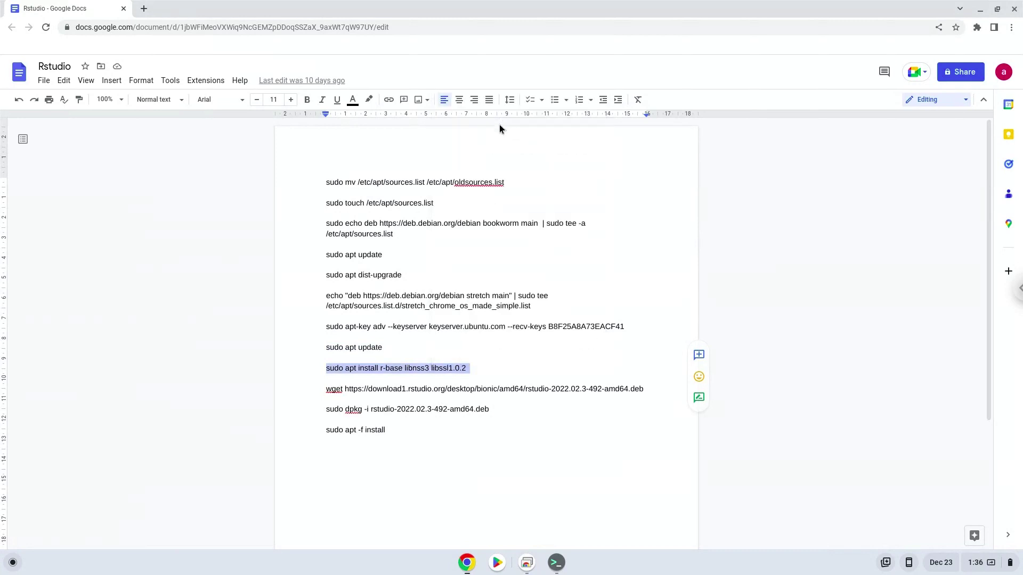
pyautogui.click(552, 563)
pyautogui.hotkey('ctrl', 'shift', 'v')
pyautogui.press('Return')
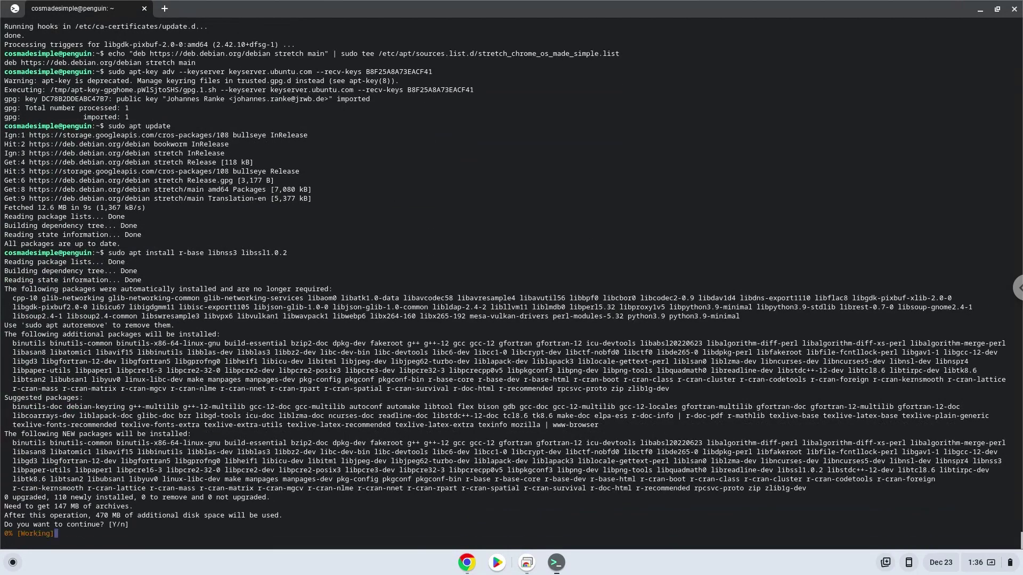
pyautogui.press('Return')
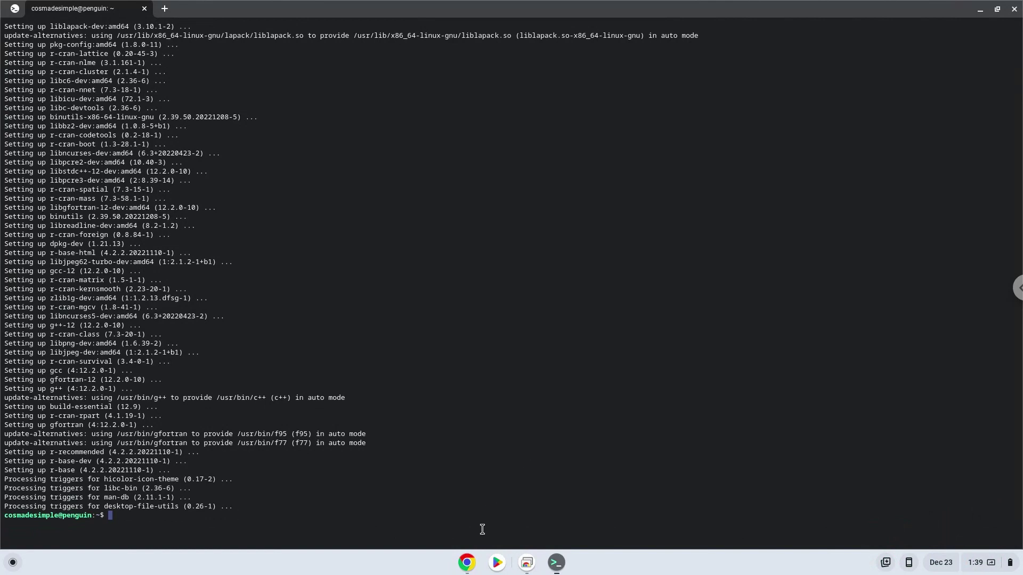
# Paste the wget command for the RStudio 2022.02.3-492 amd64 .deb into the terminal.
pyautogui.click(467, 564)
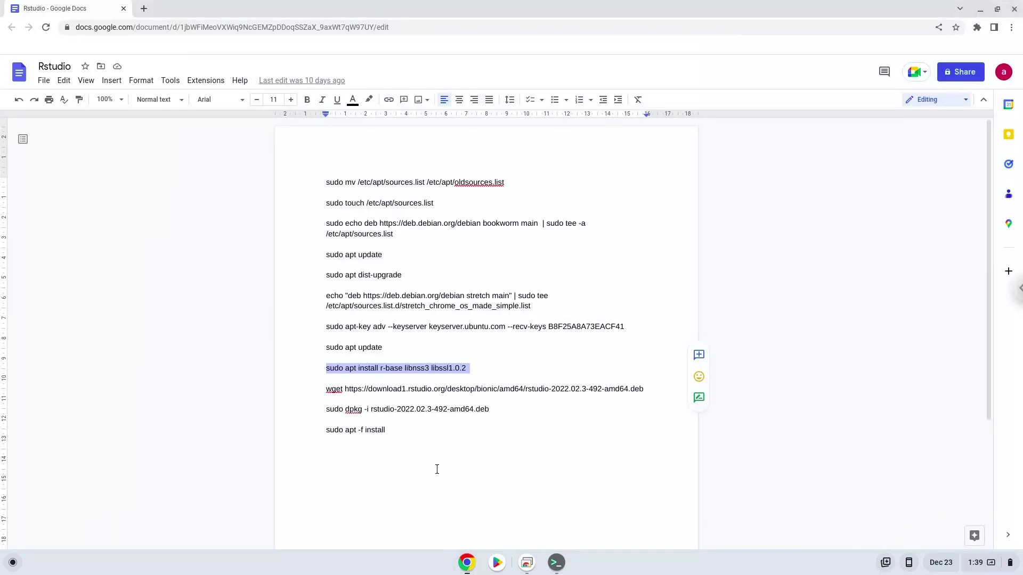
pyautogui.tripleClick(434, 389)
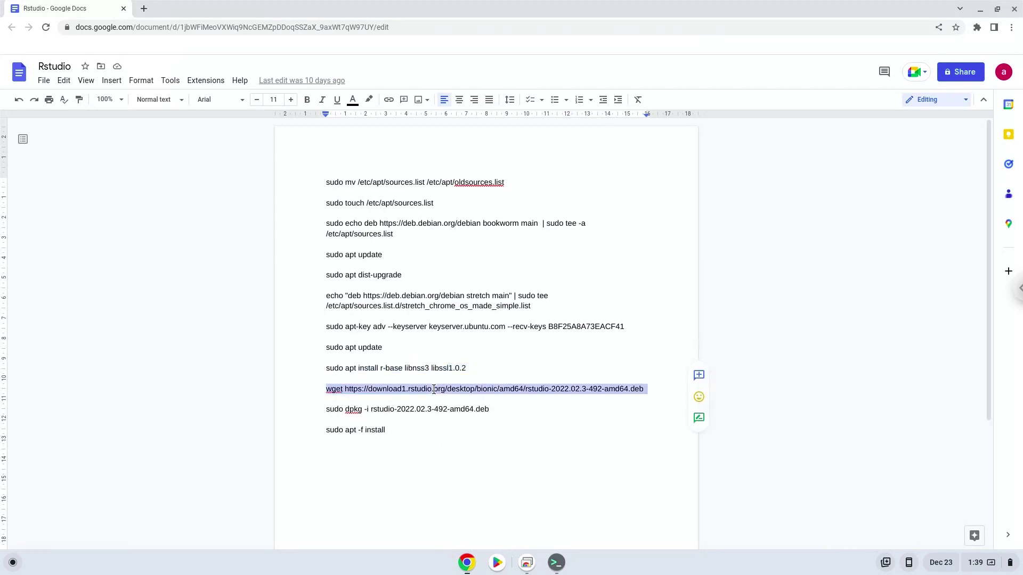
pyautogui.rightClick(434, 389)
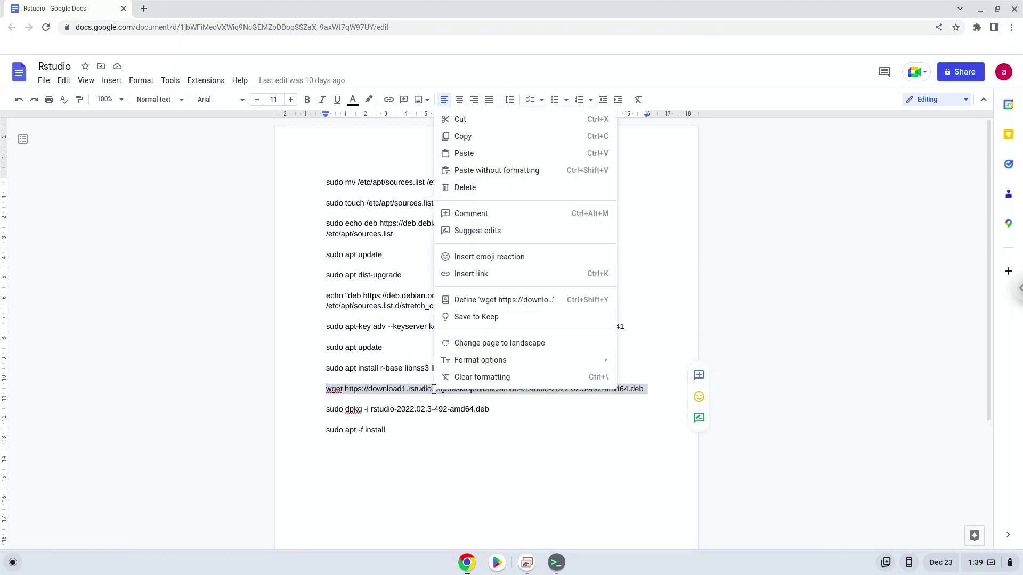
pyautogui.click(507, 139)
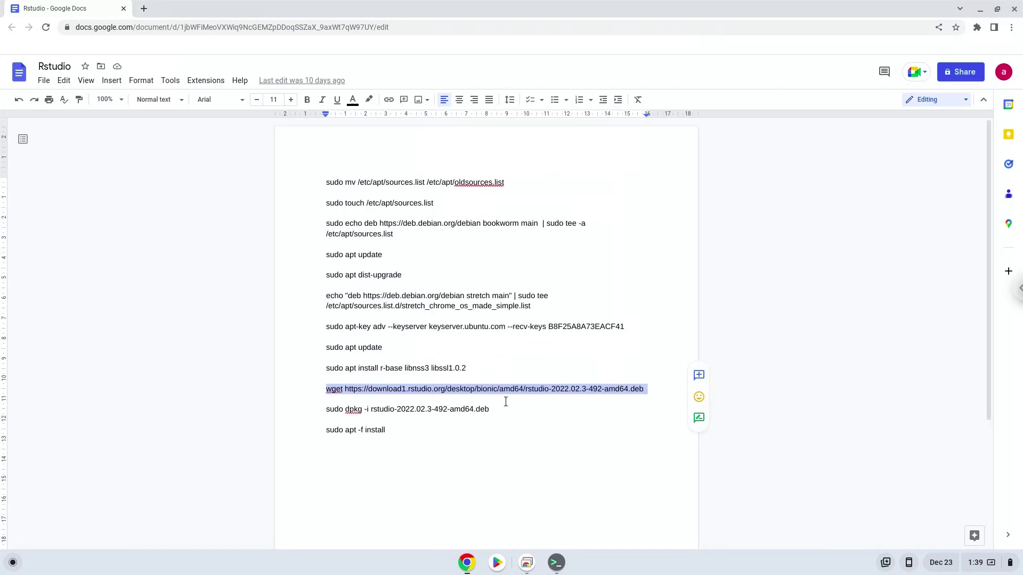
pyautogui.click(555, 564)
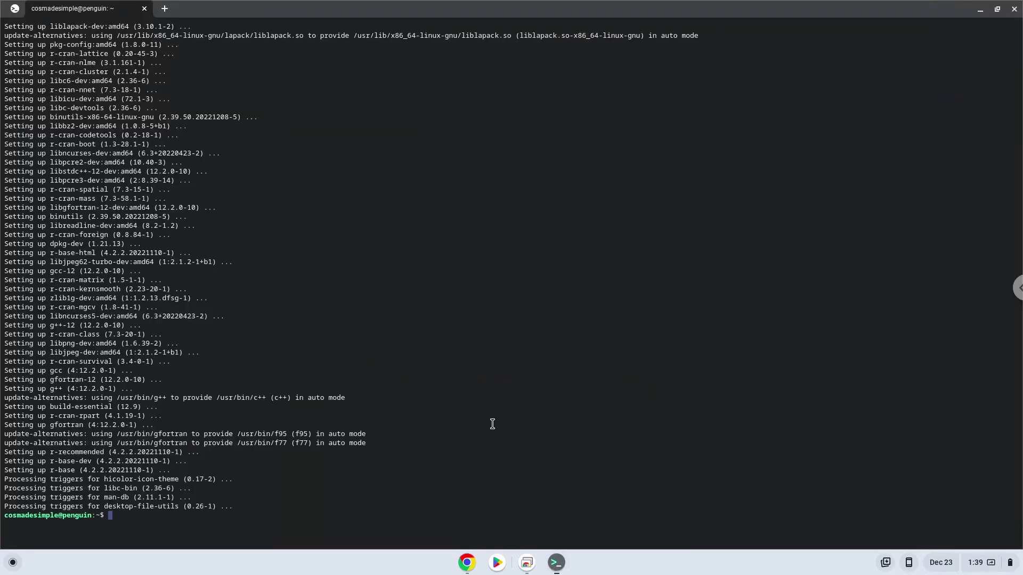
pyautogui.rightClick(492, 423)
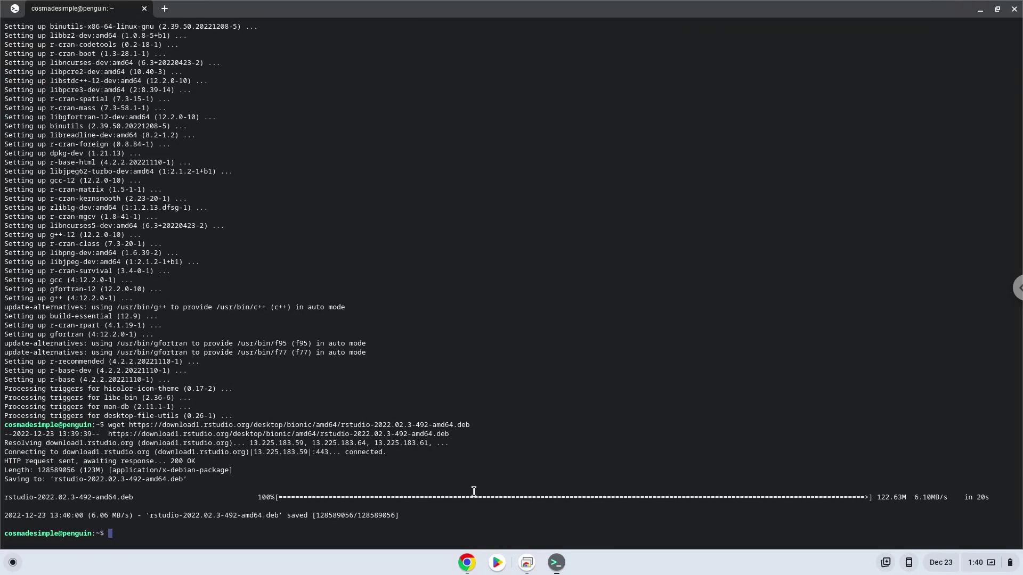
# Copy the 'sudo dpkg -i' RStudio .deb command from the notes and run it in Terminal.
pyautogui.click(467, 565)
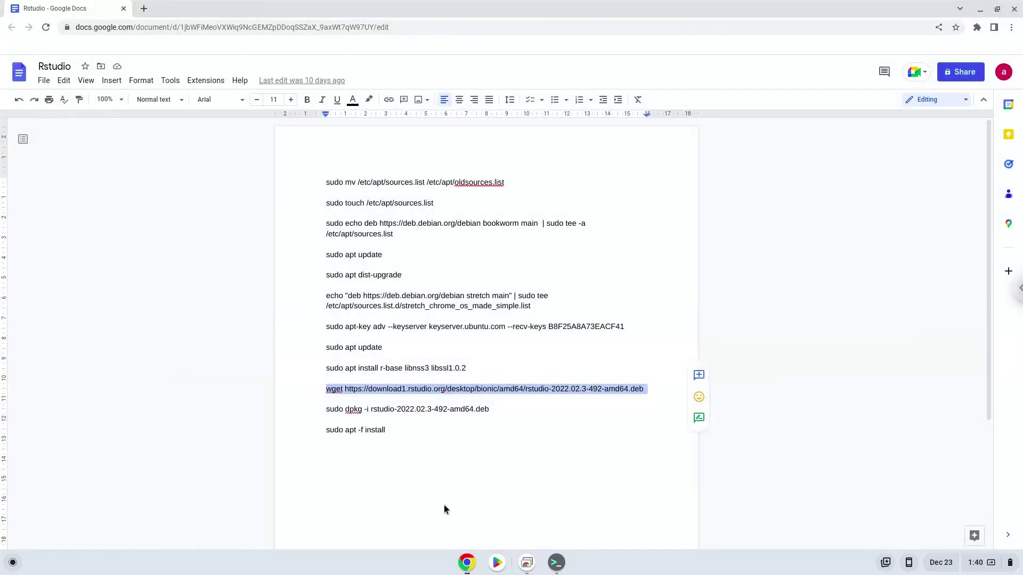
pyautogui.tripleClick(434, 411)
pyautogui.hotkey('ctrl', 'c')
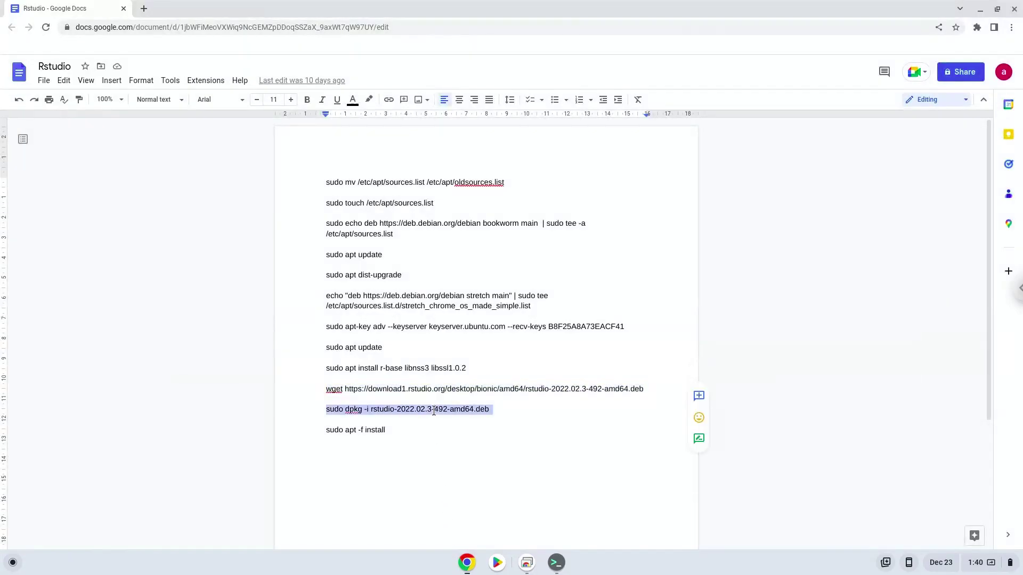
pyautogui.rightClick(434, 411)
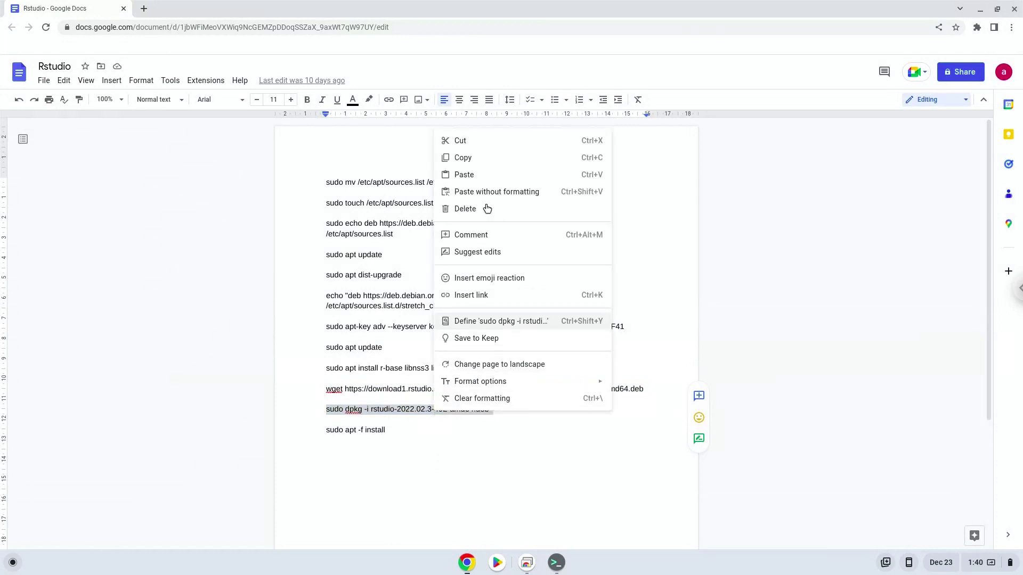
pyautogui.click(487, 161)
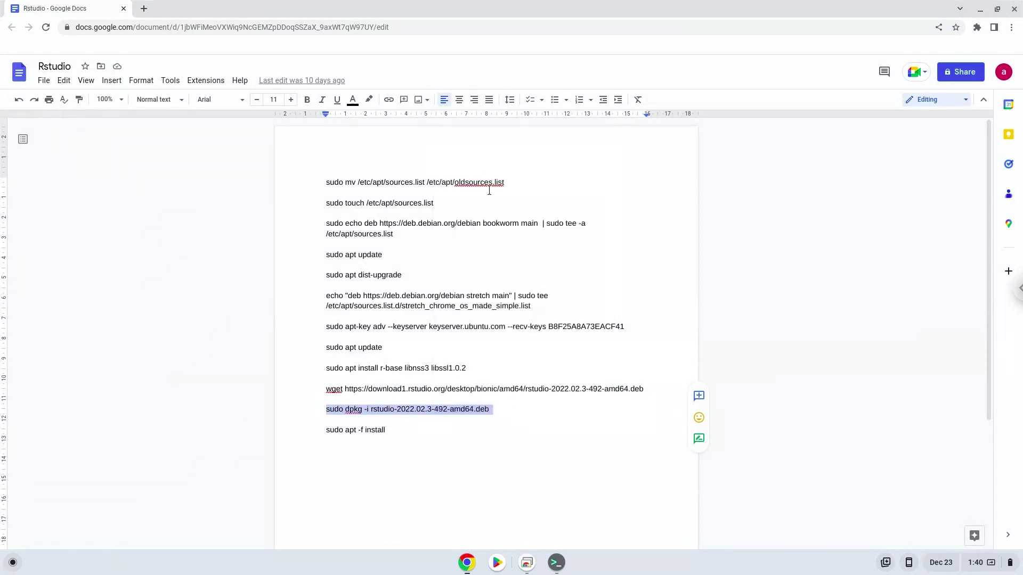
pyautogui.click(555, 563)
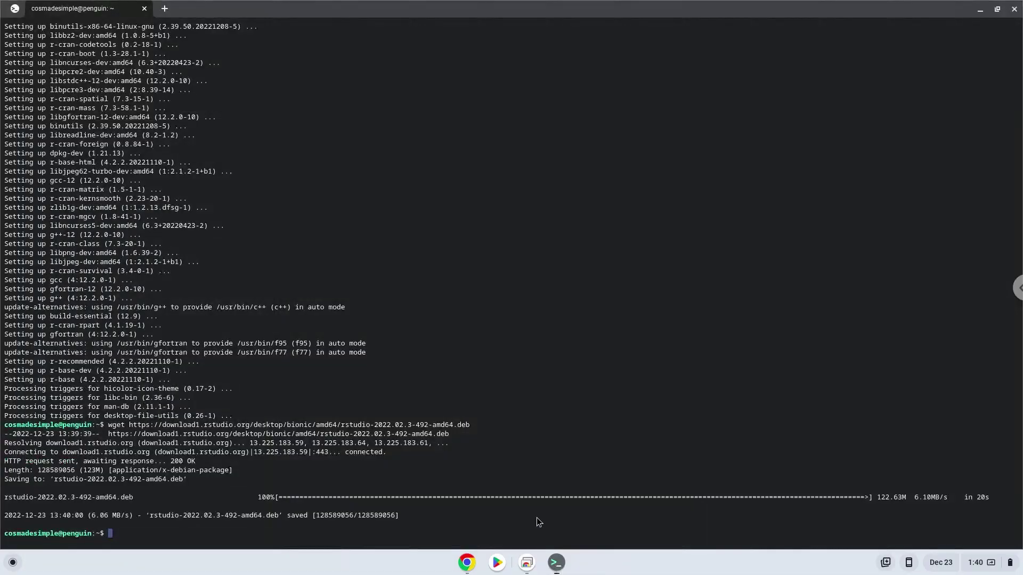
pyautogui.hotkey('ctrl', 'shift', 'v')
pyautogui.press('Return')
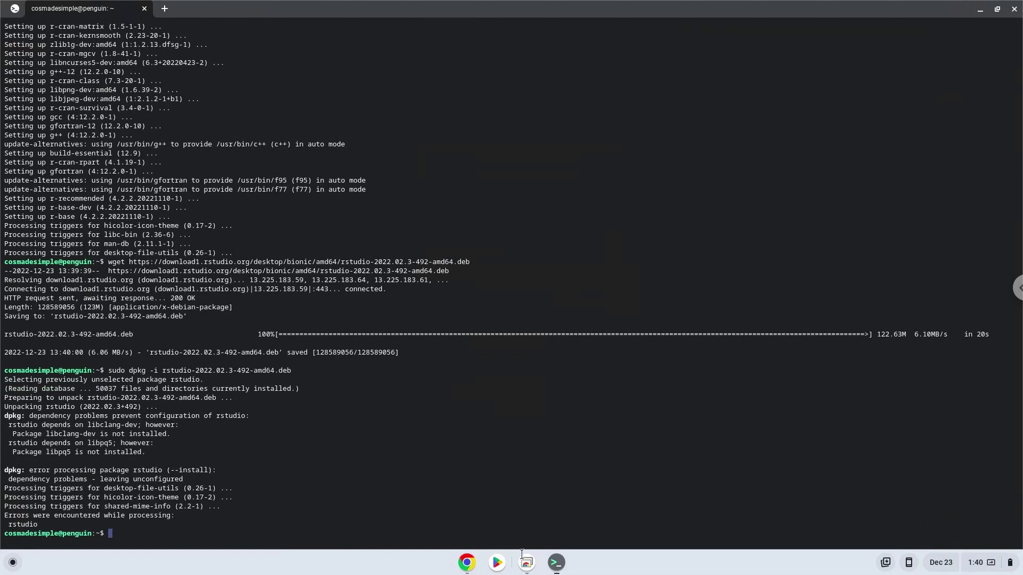
# Run 'sudo apt -f install' from the notes and accept it, installing libclang-dev and libpq5.
pyautogui.click(467, 565)
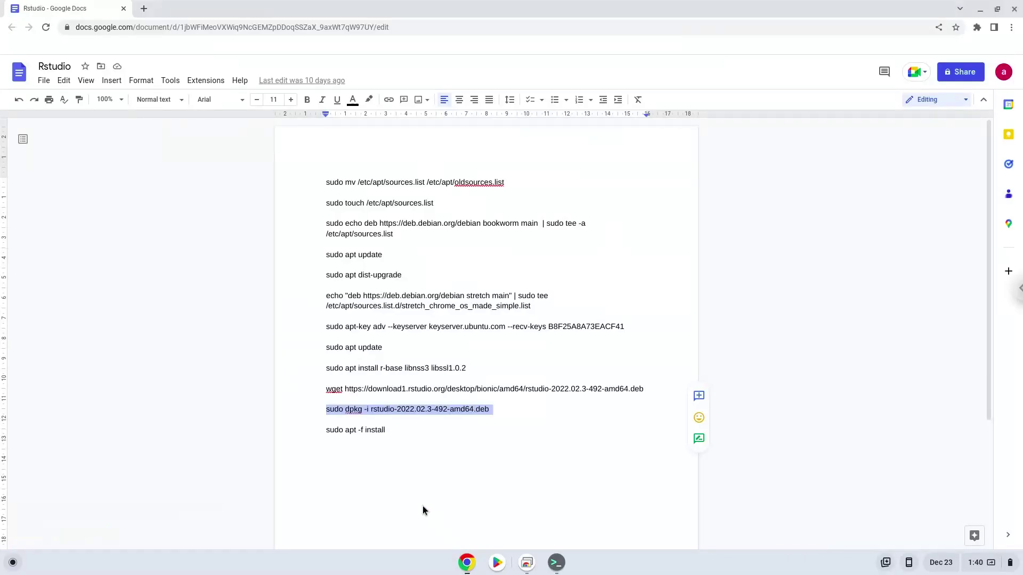
pyautogui.doubleClick(368, 430)
pyautogui.tripleClick(368, 430)
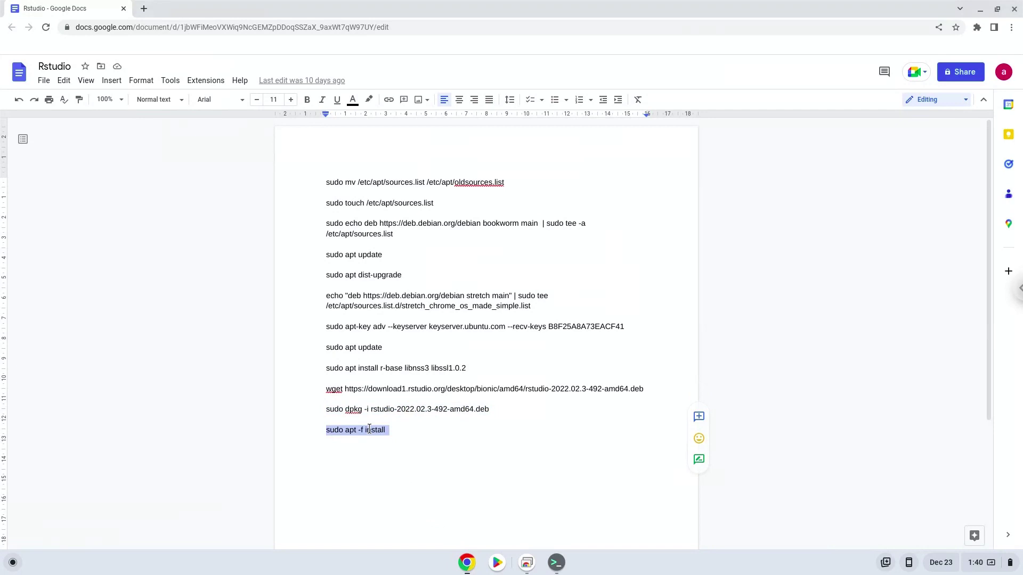
pyautogui.rightClick(368, 430)
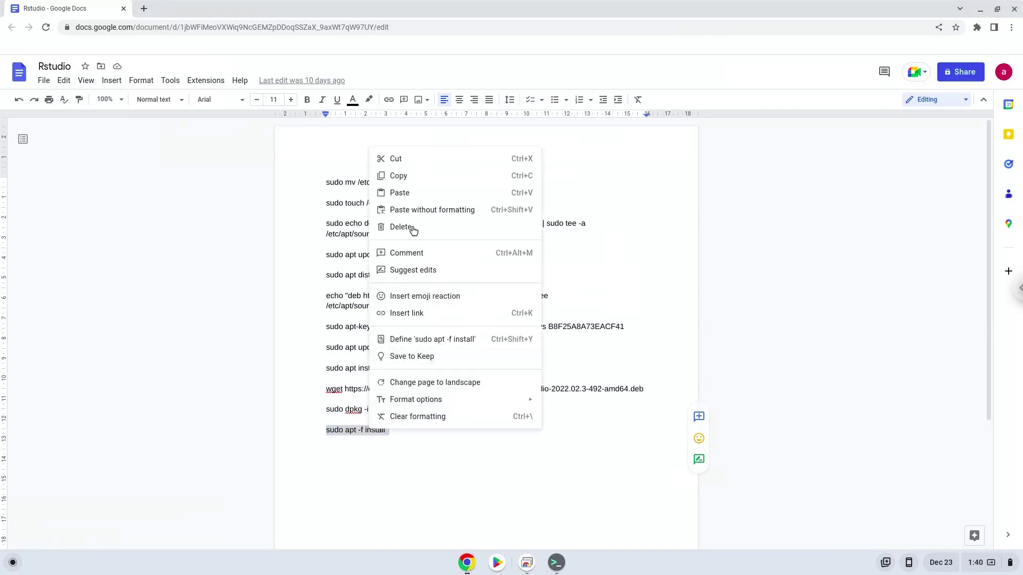
pyautogui.click(416, 186)
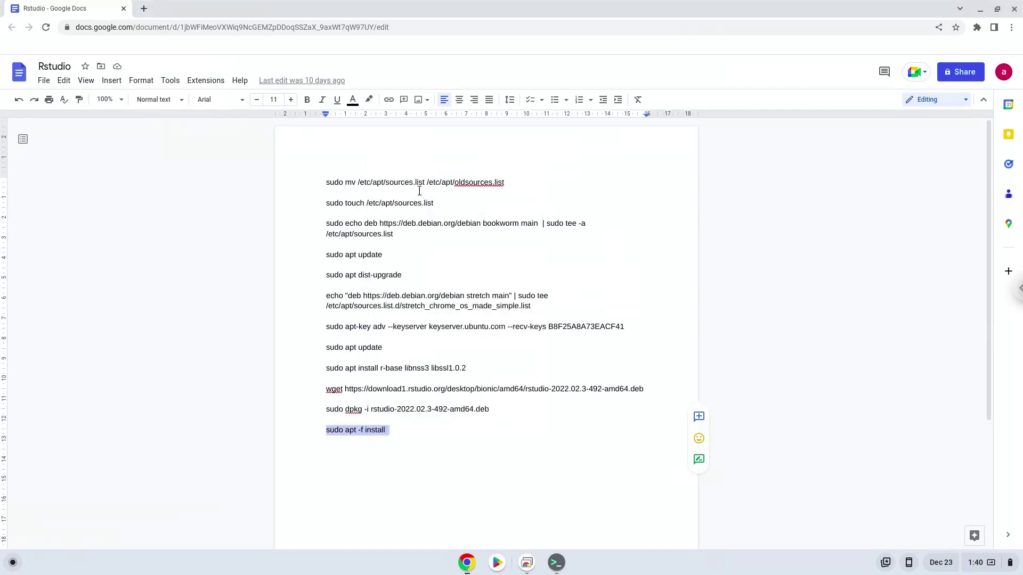
pyautogui.click(555, 564)
pyautogui.hotkey('ctrl', 'shift', 'v')
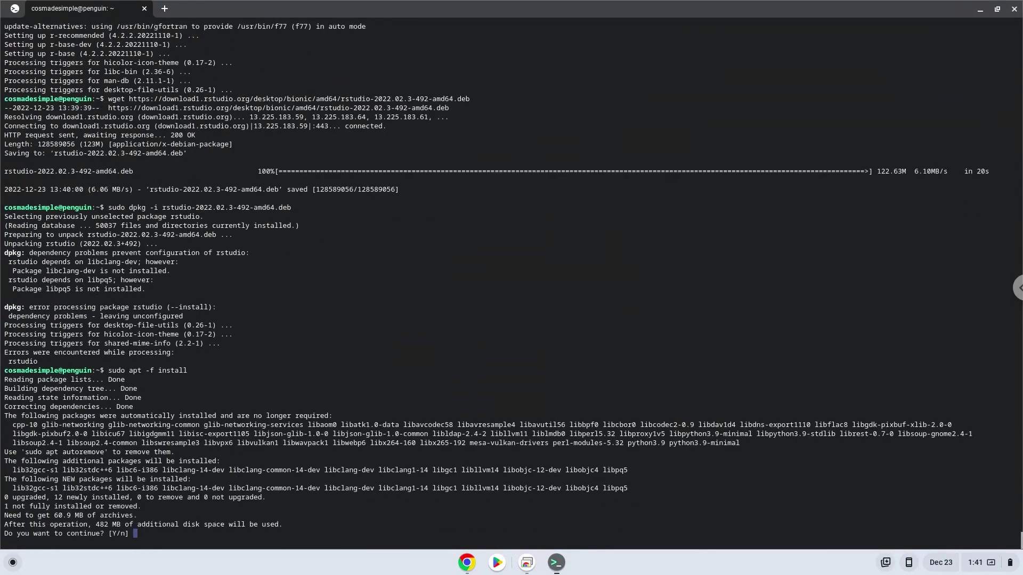
pyautogui.press('Return')
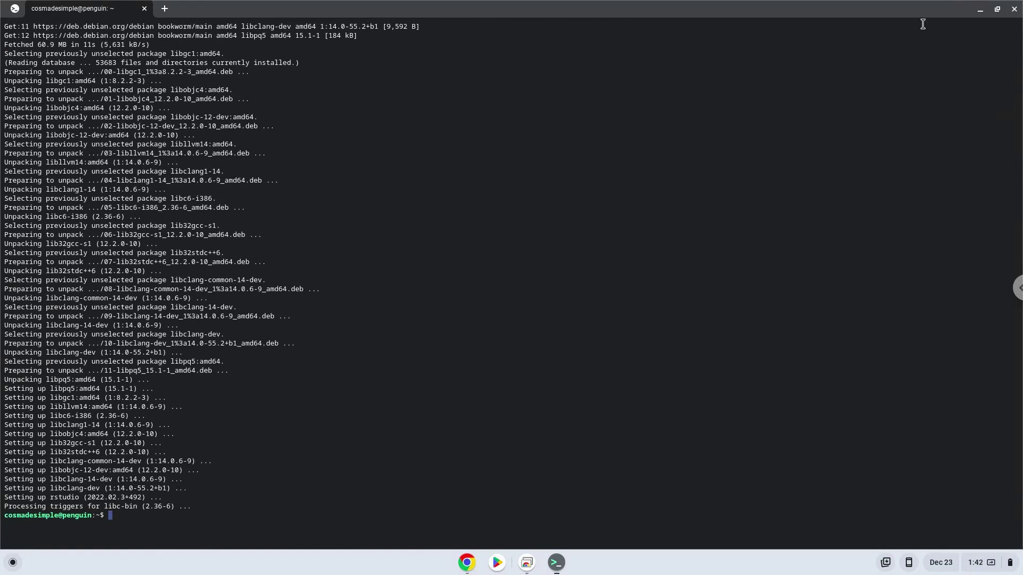
# Close Terminal, confirming Leave, and minimize the Chrome notes window.
pyautogui.click(1015, 12)
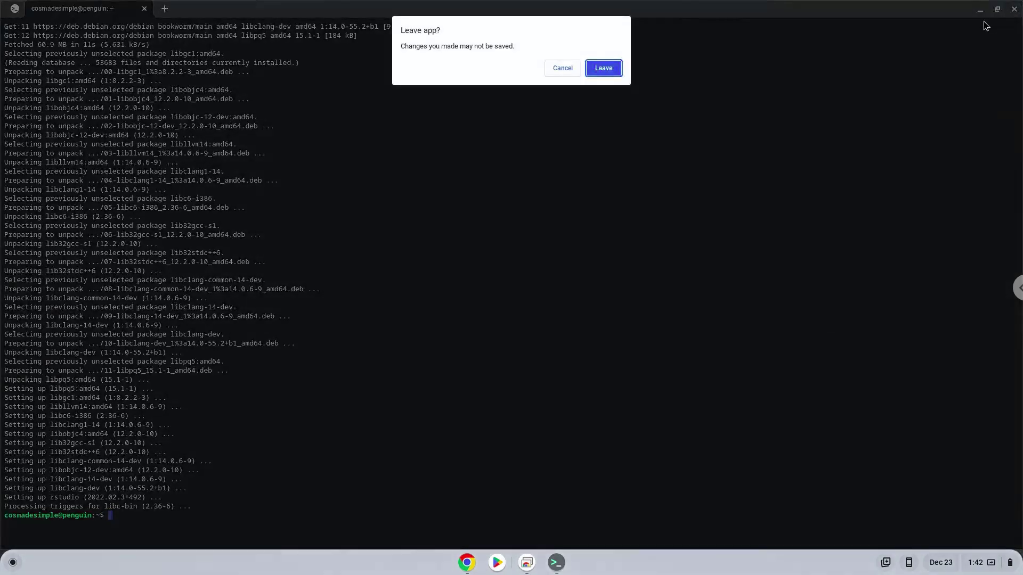
pyautogui.click(605, 68)
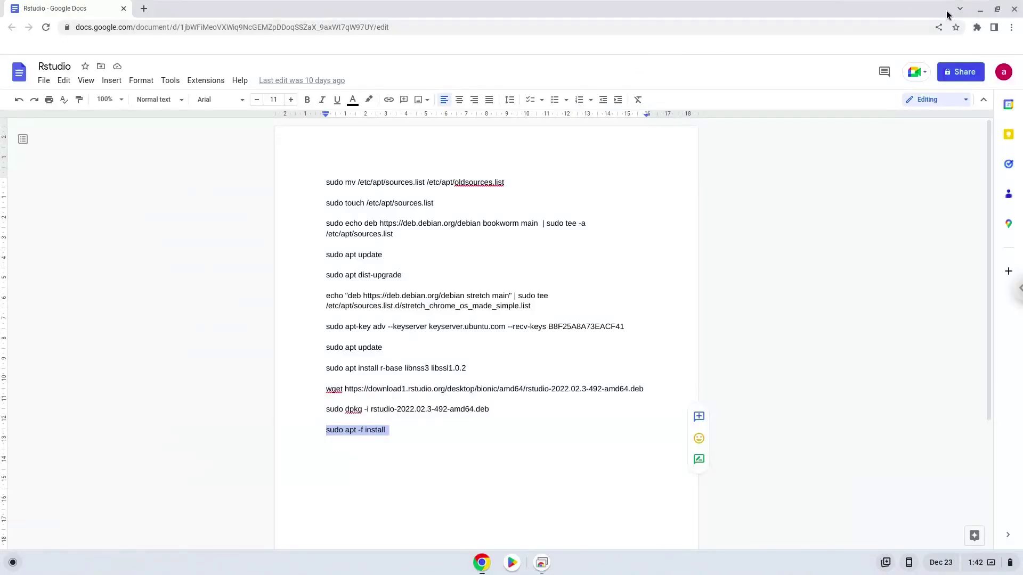
pyautogui.click(978, 10)
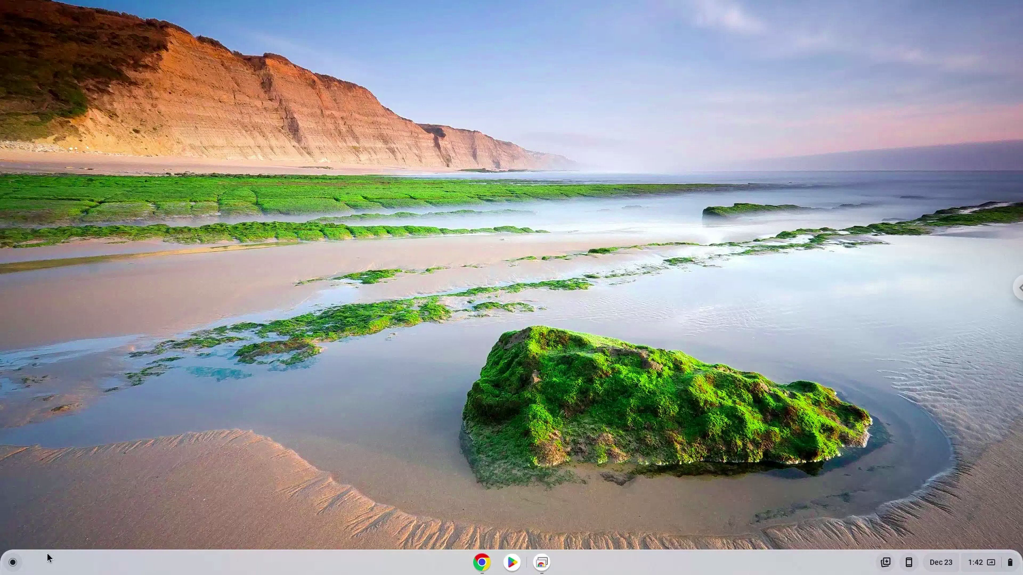
# Start RStudio from the app launcher and maximize its window.
pyautogui.click(12, 562)
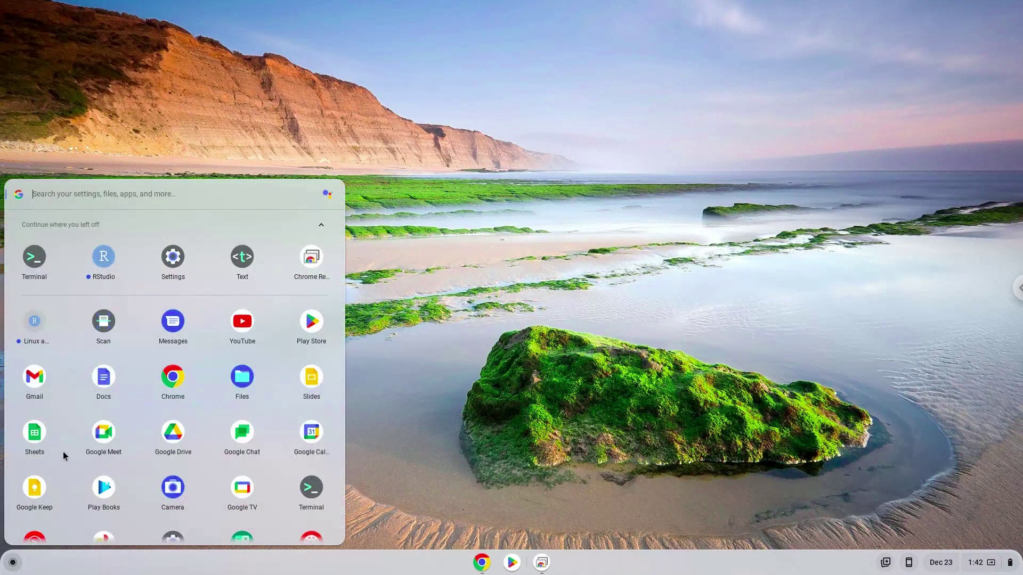
pyautogui.click(103, 258)
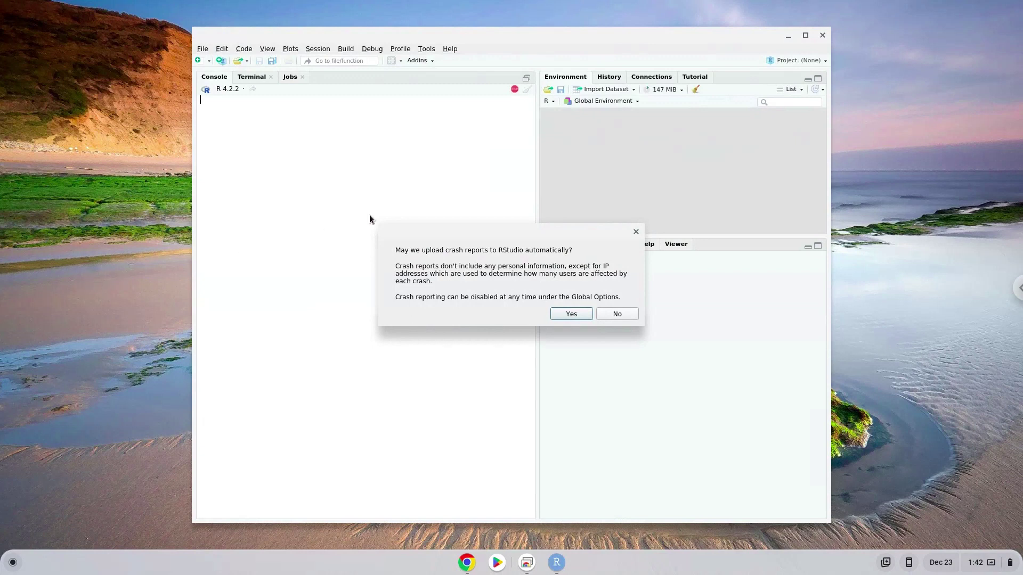
pyautogui.click(805, 36)
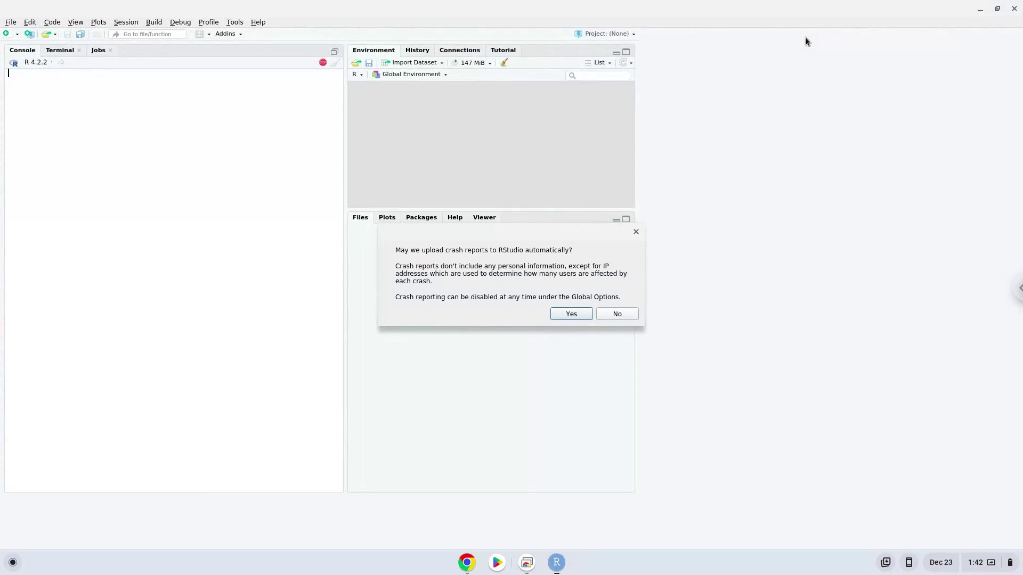